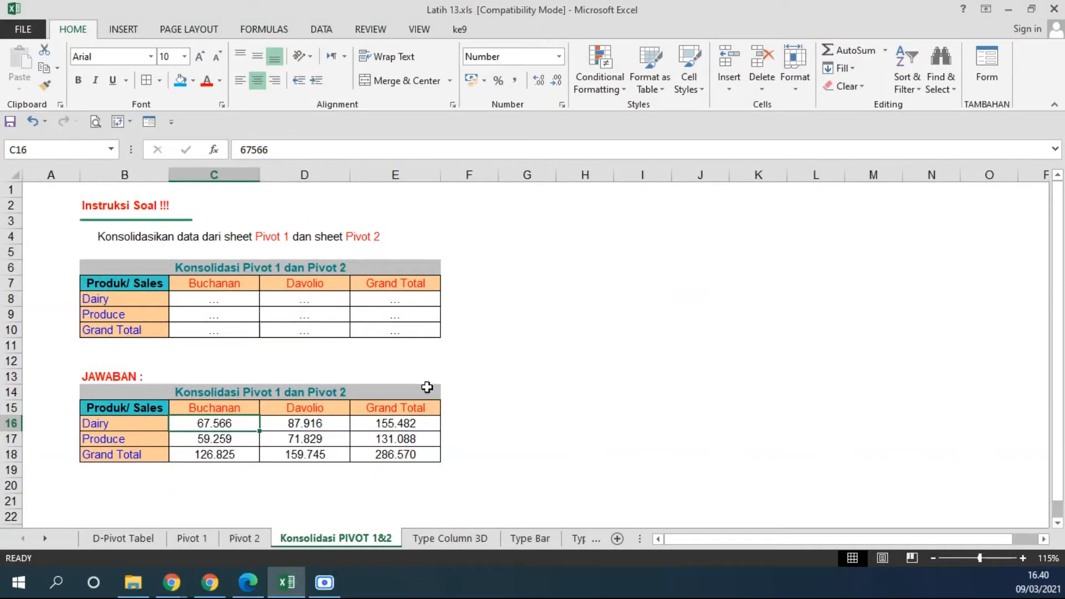
Examine the sales recap pivot tables on the Pivot 1 and Pivot 2 sheets, returning to the Konsolidasi PIVOT 1&2 sheet
click(197, 541)
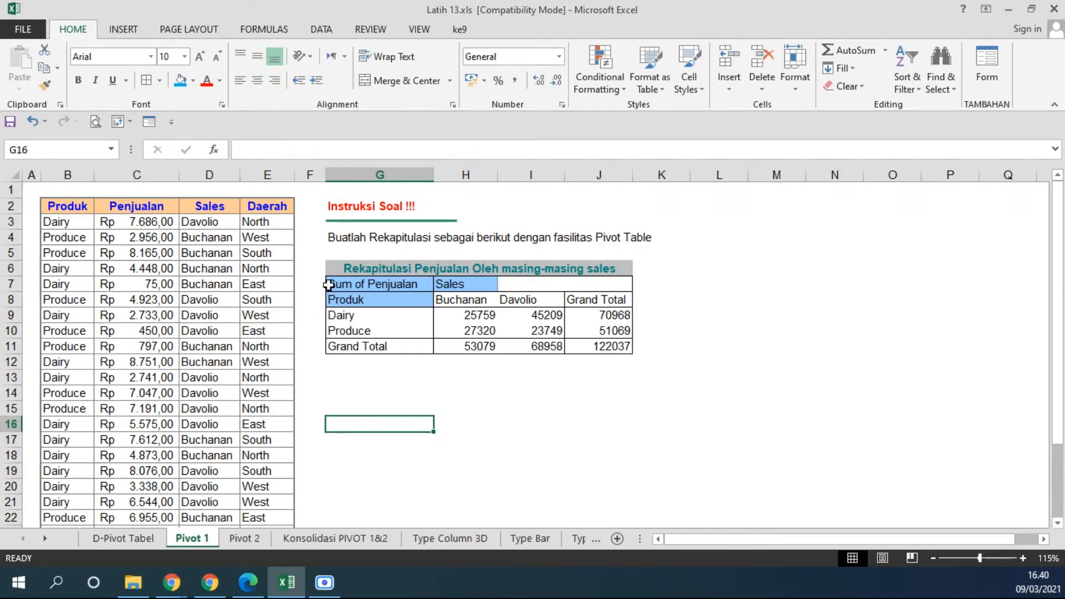
drag(343, 282, 582, 343)
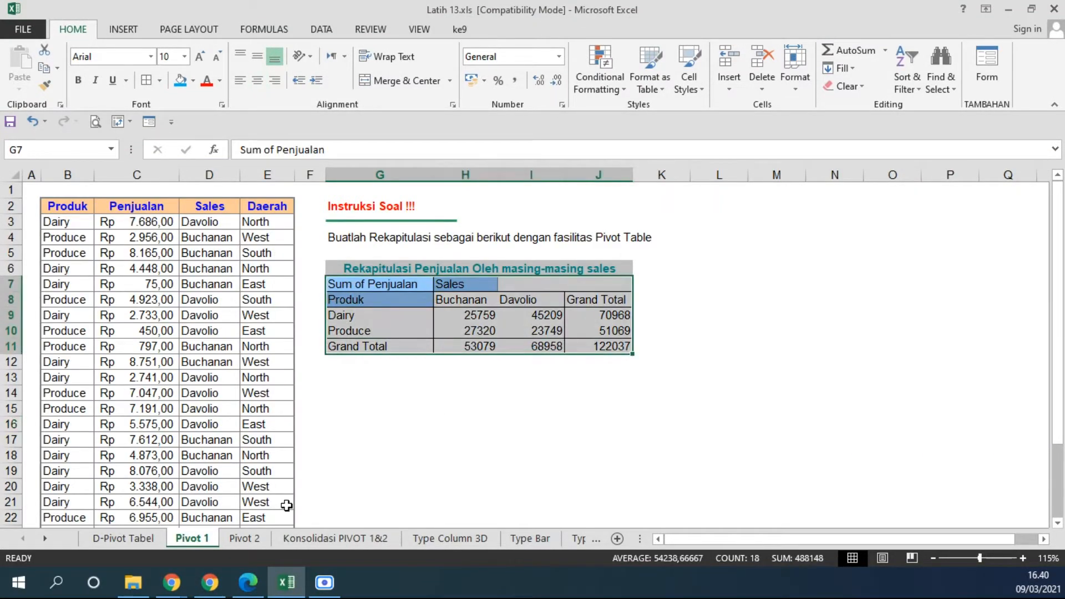
click(255, 538)
click(361, 254)
drag(361, 254, 582, 313)
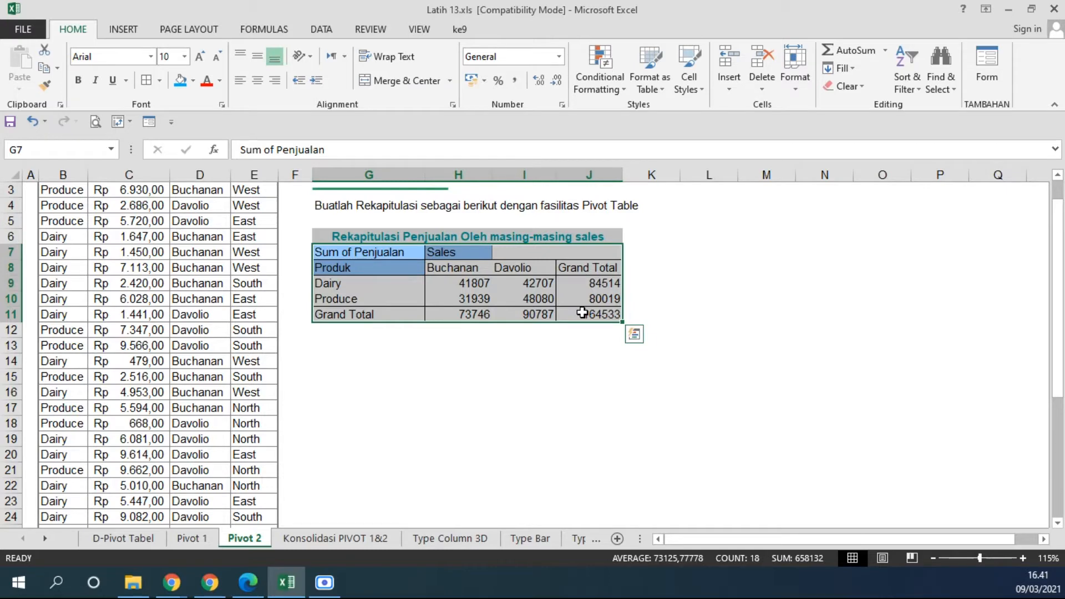
click(388, 360)
drag(361, 252, 606, 316)
scroll(333, 277, up, 1)
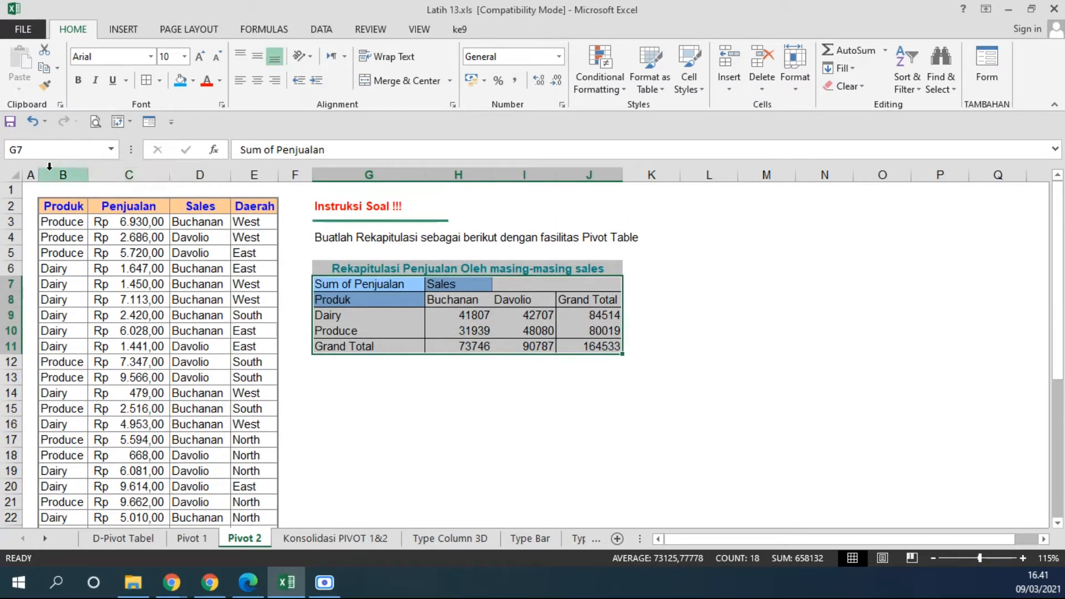
click(191, 538)
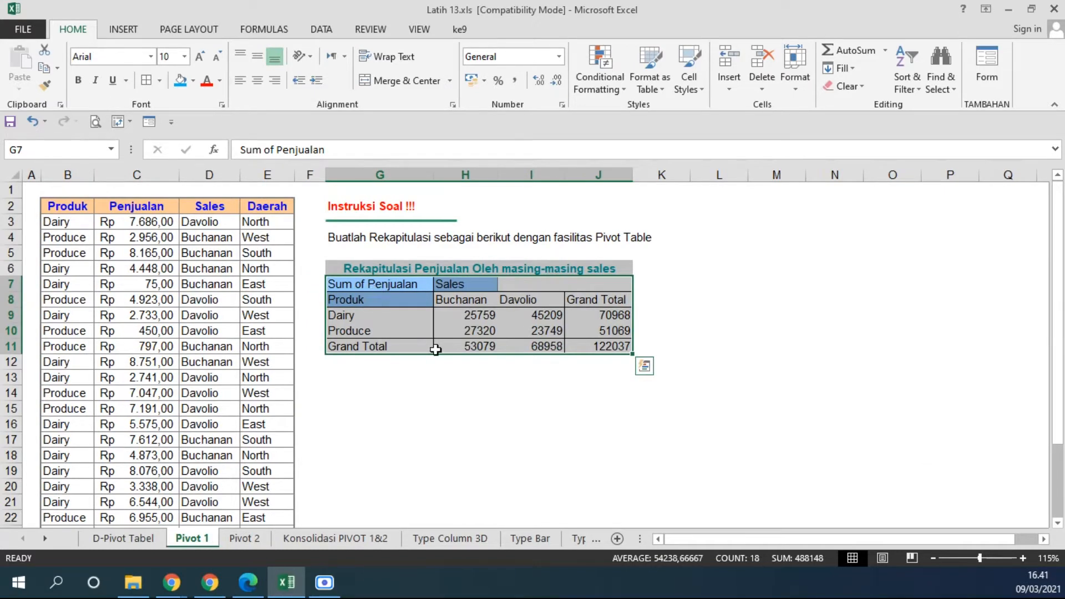
click(316, 539)
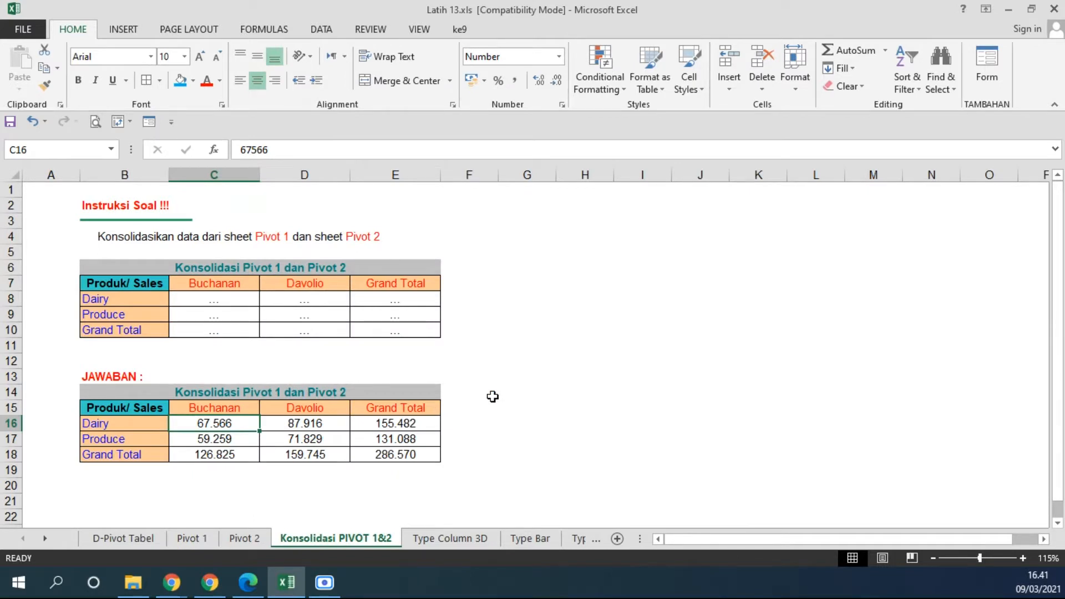
Start a Consolidate for cells C8:E10 of the upper table and delete all existing source references
click(193, 297)
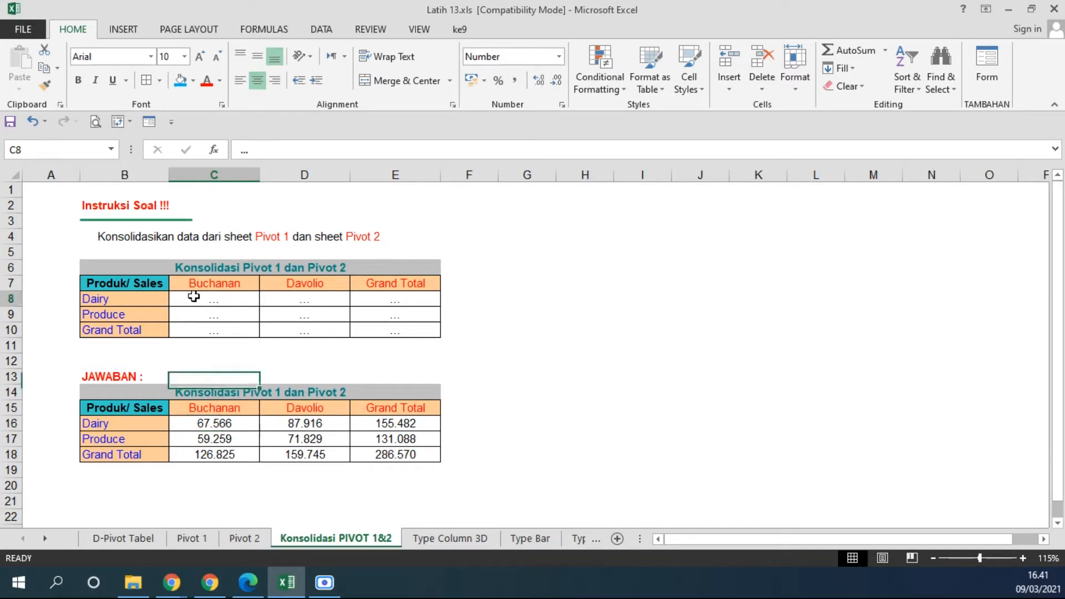
drag(194, 297, 222, 329)
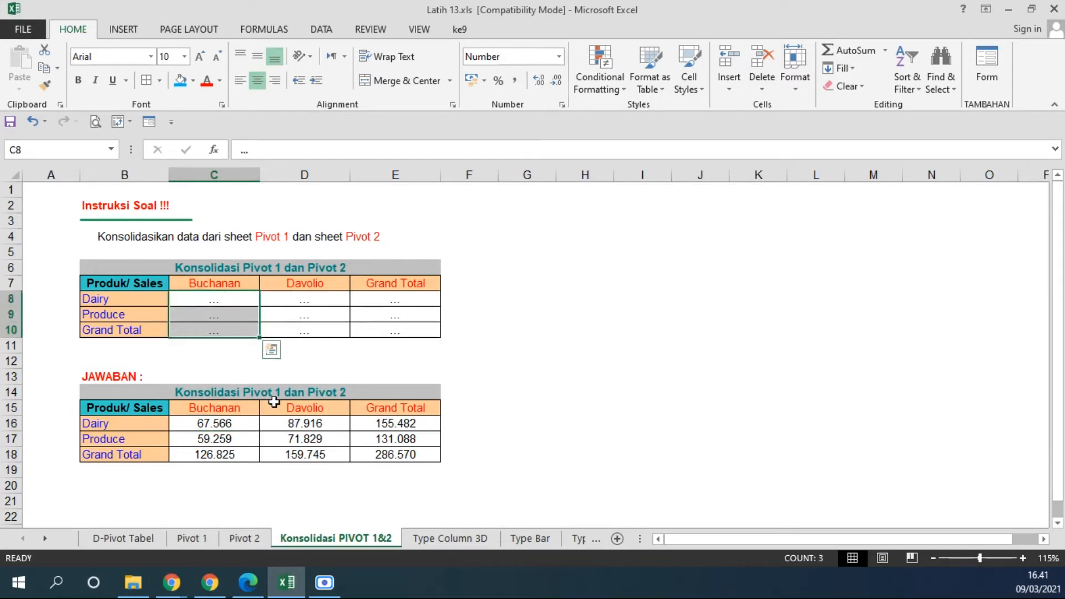
click(215, 298)
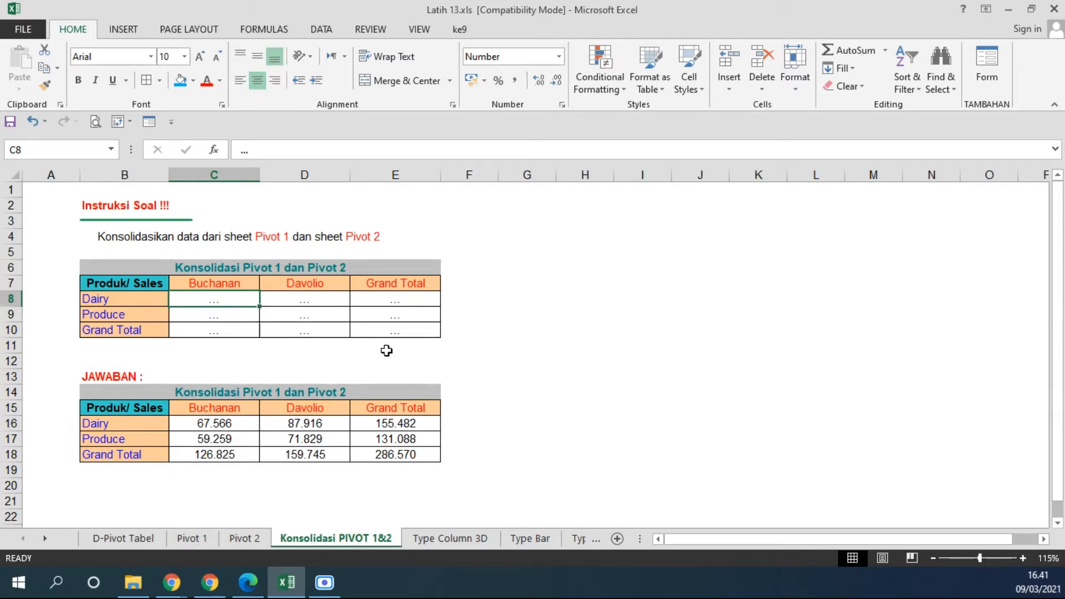
drag(214, 299, 396, 346)
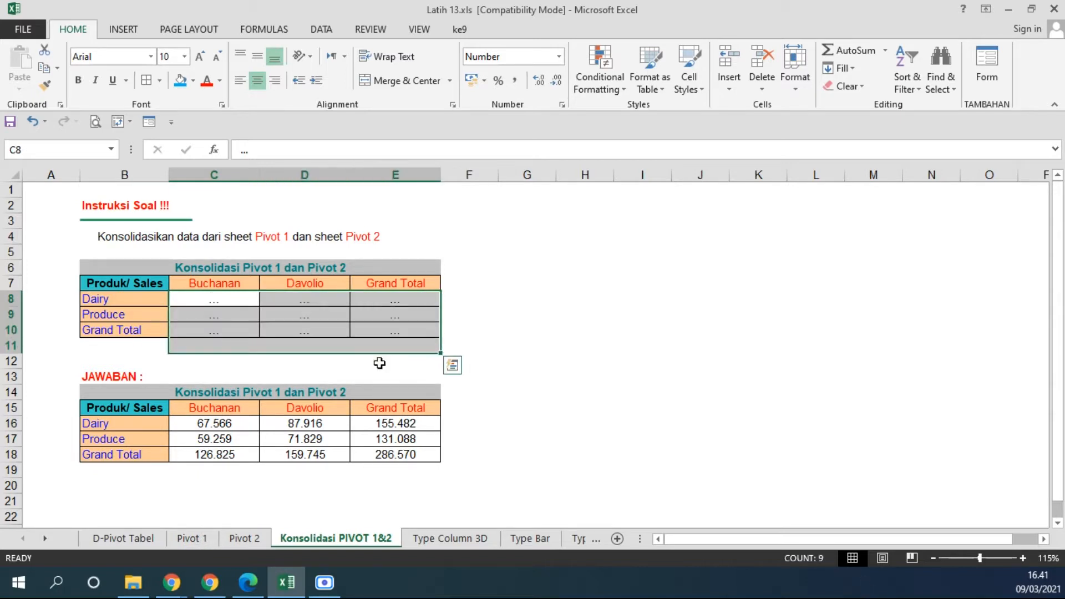
drag(226, 305, 418, 331)
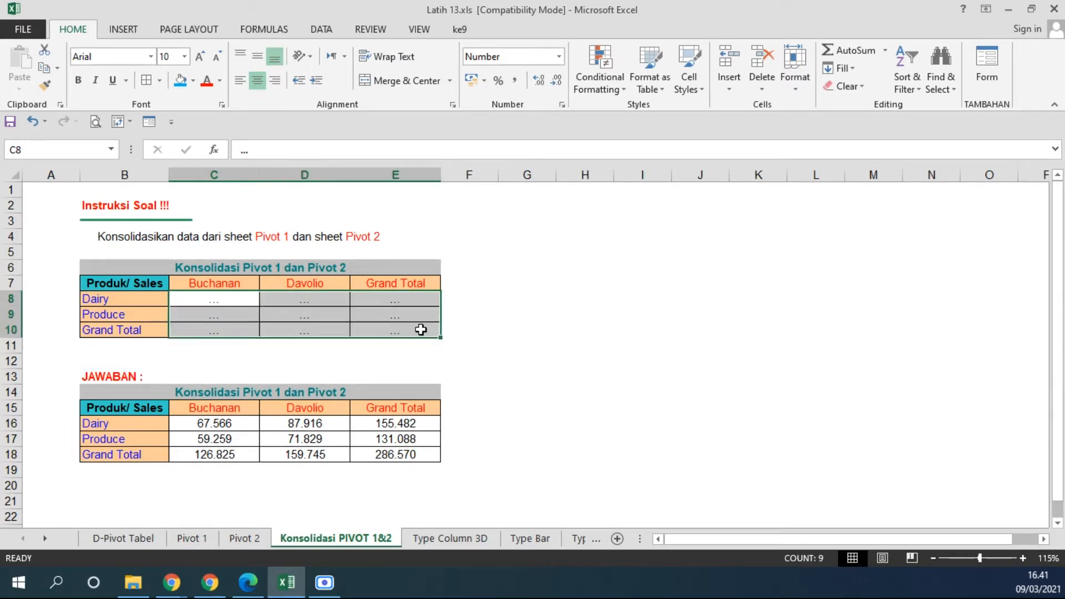
ctrl+scroll(542, 341, up, 2)
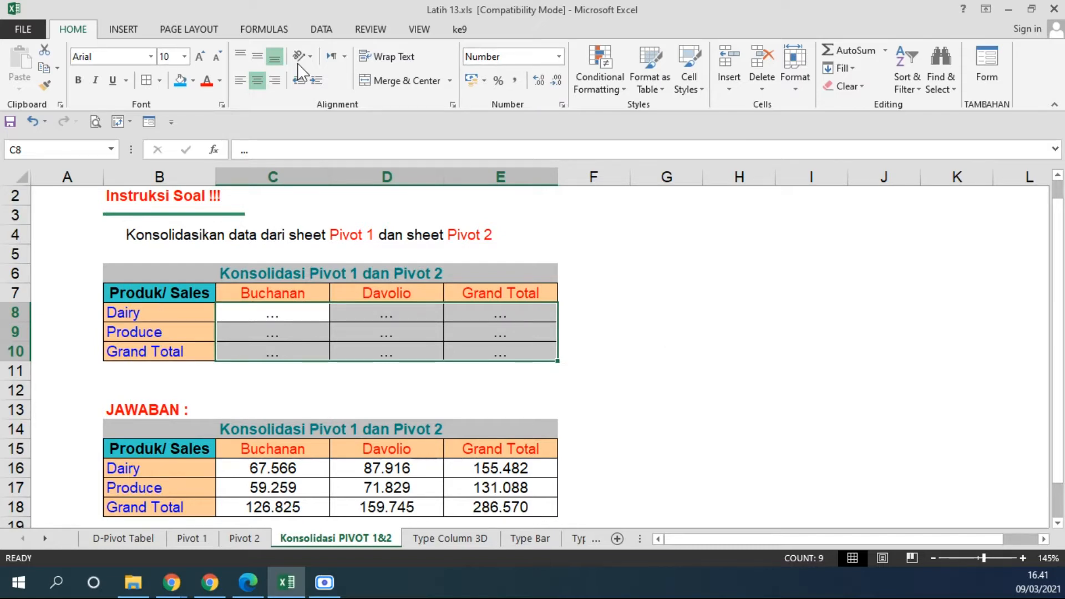
click(321, 29)
click(676, 71)
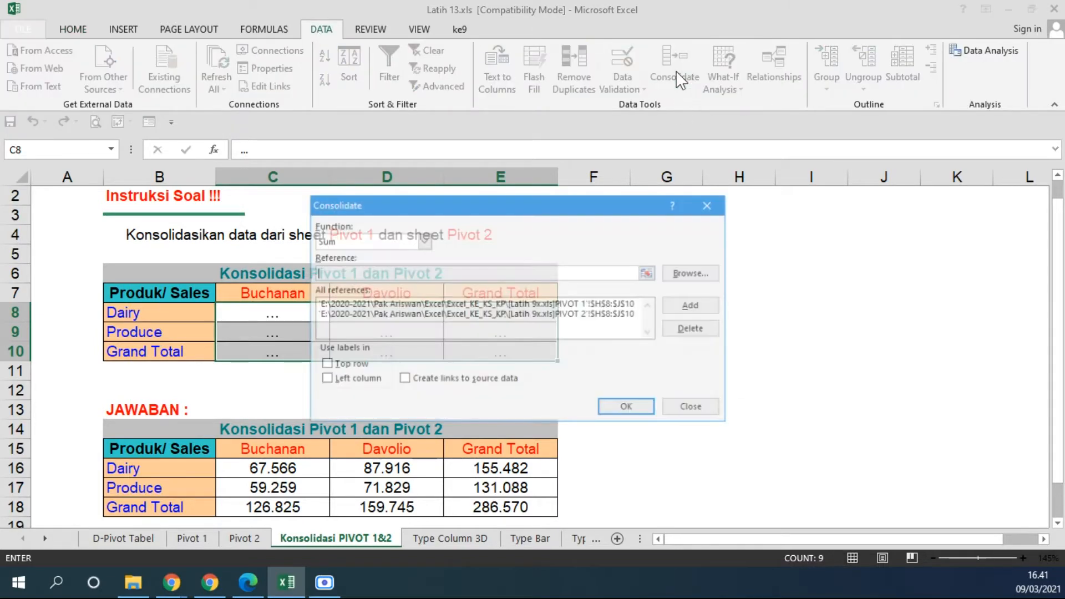
click(683, 330)
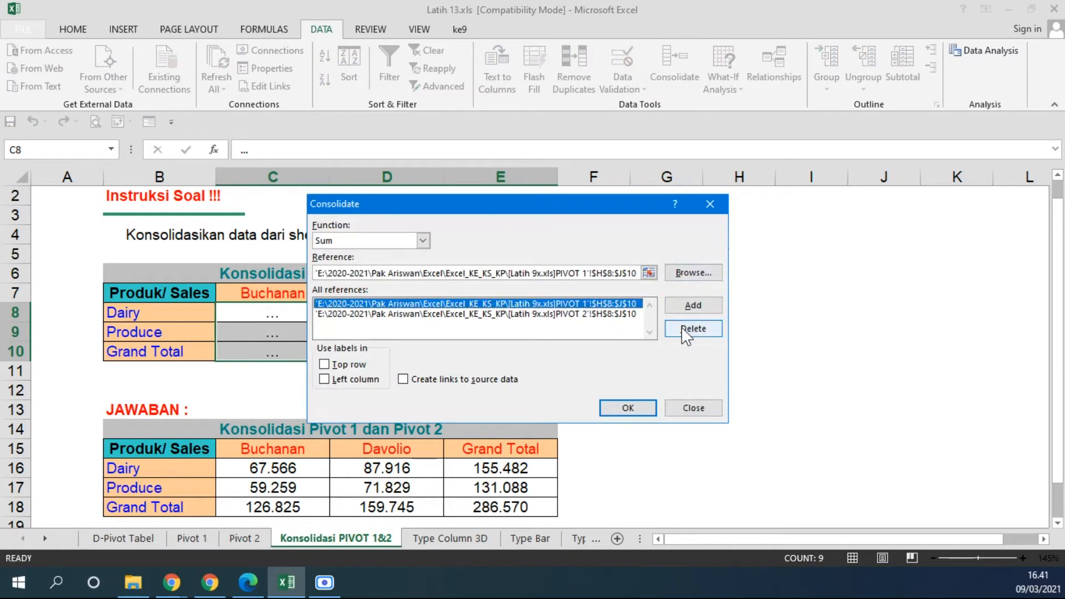
click(684, 330)
click(684, 330)
click(684, 331)
Add the range H9:J11 of the Pivot 1 sheet to the consolidation references
click(466, 272)
click(198, 546)
drag(410, 204, 450, 430)
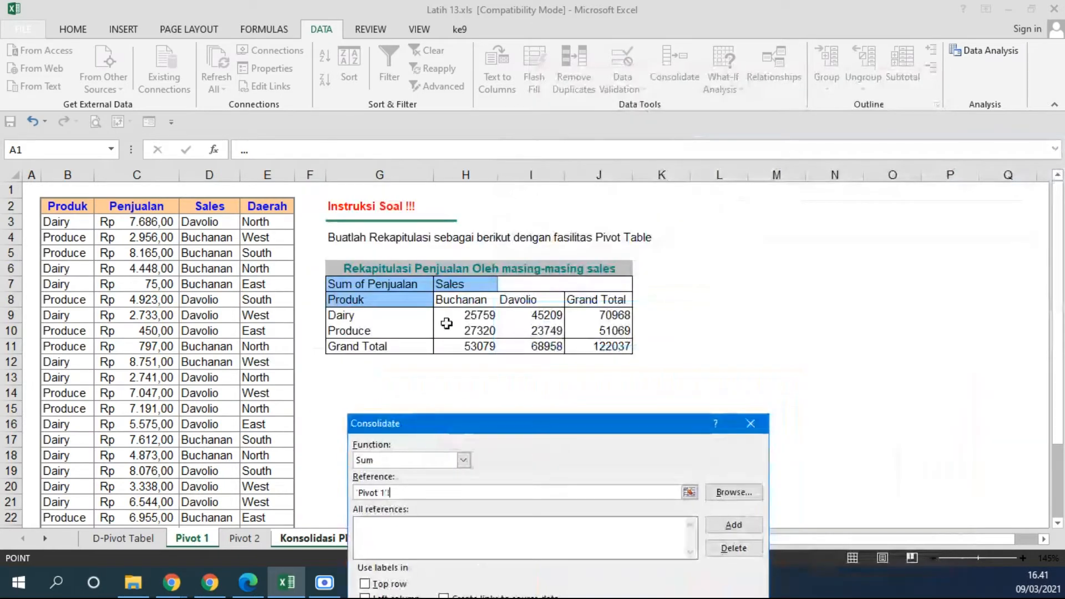
drag(438, 317, 599, 343)
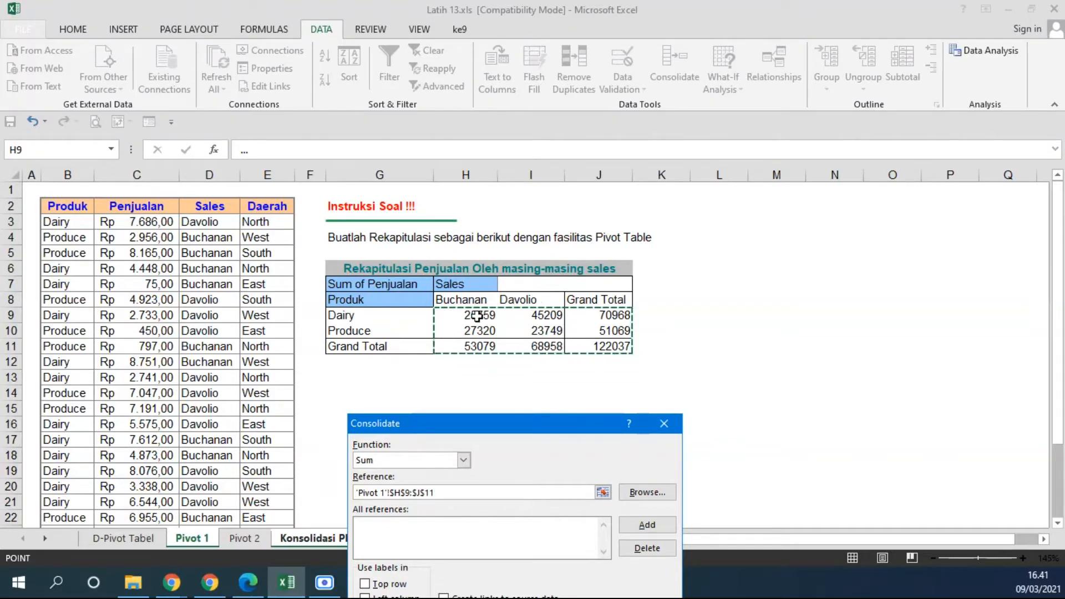
drag(524, 430, 841, 279)
click(960, 367)
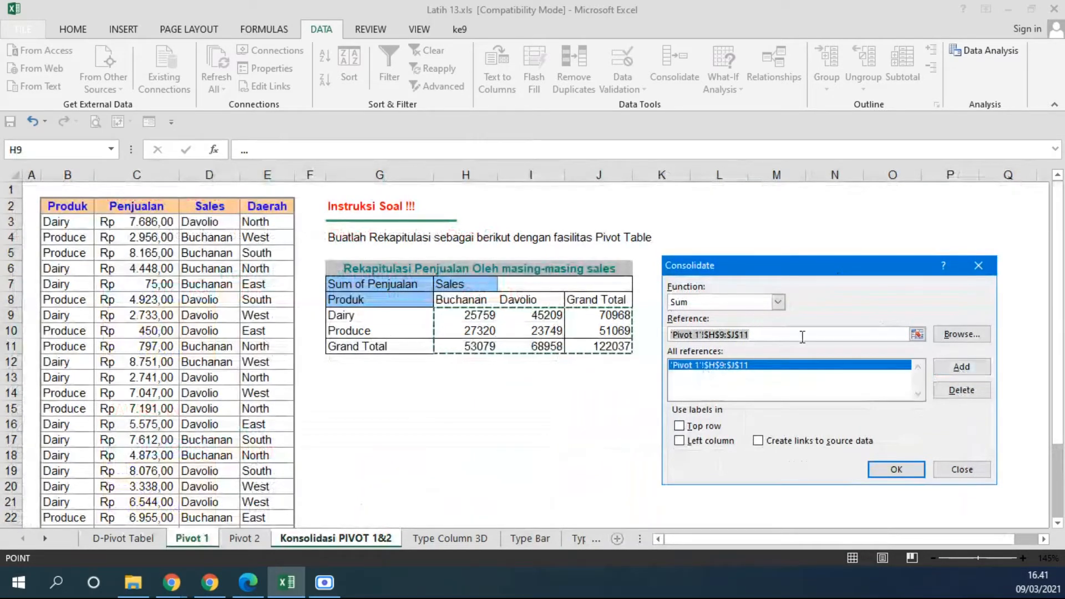
Add the range H9:J11 of the Pivot 2 sheet as a further consolidation reference
drag(772, 333, 575, 371)
click(258, 539)
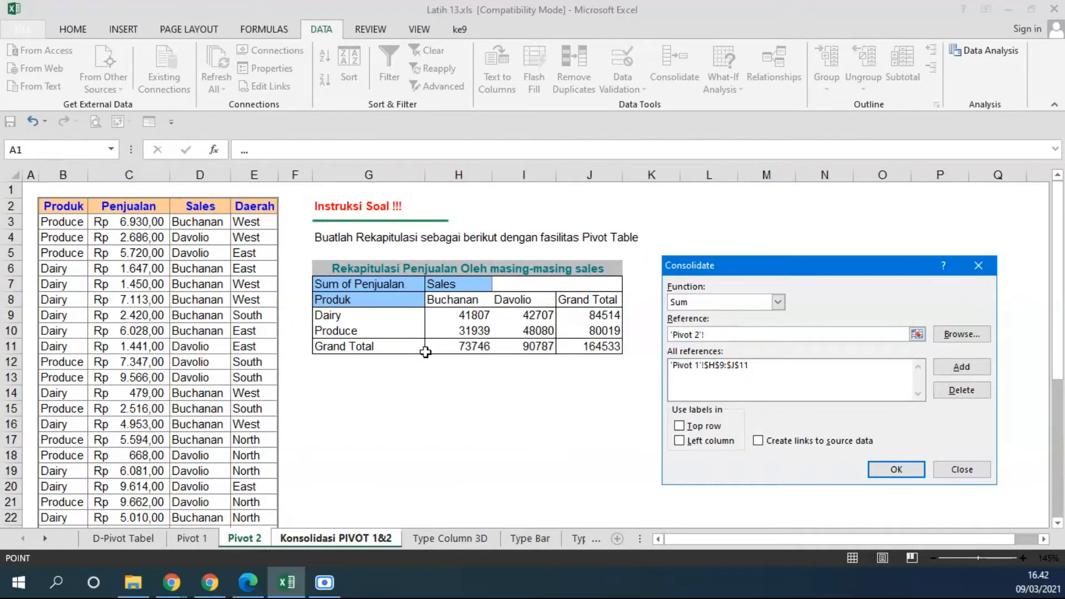
drag(442, 312, 604, 347)
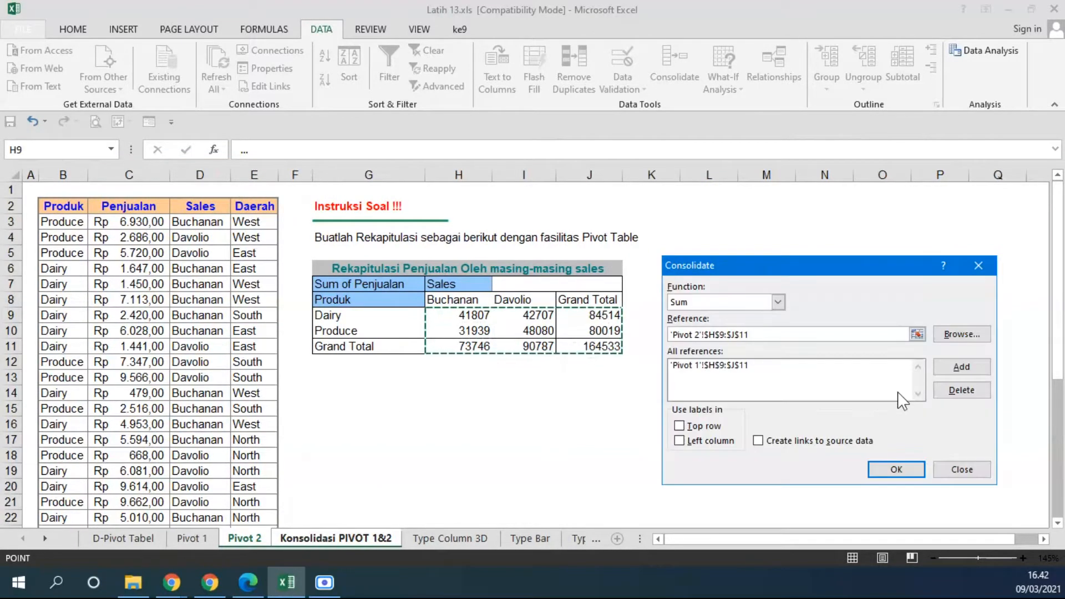
click(957, 364)
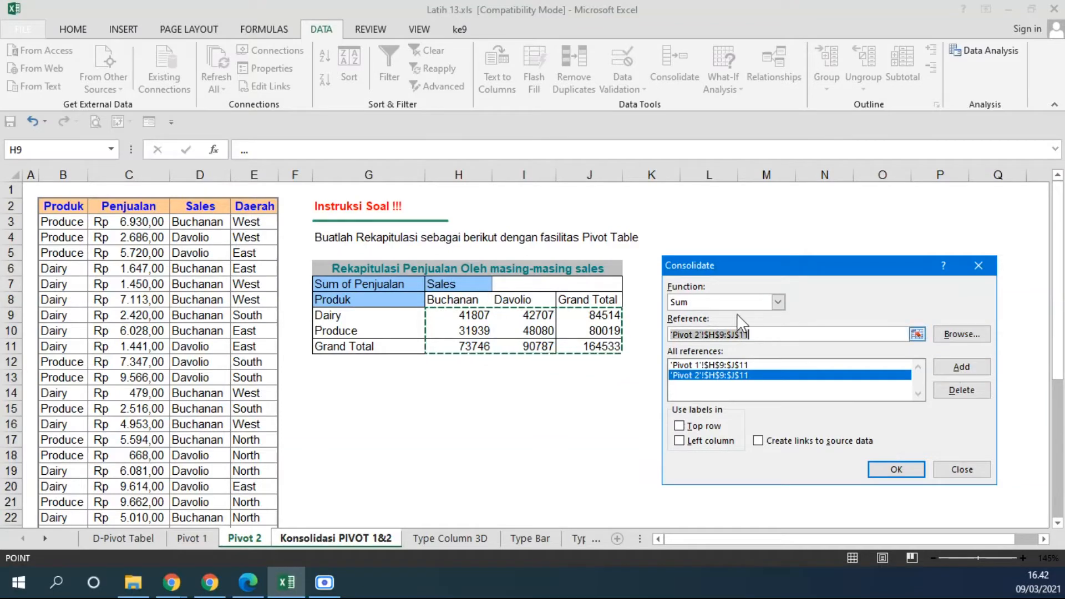
Consolidate the referenced ranges with the Sum function into the upper table
click(779, 304)
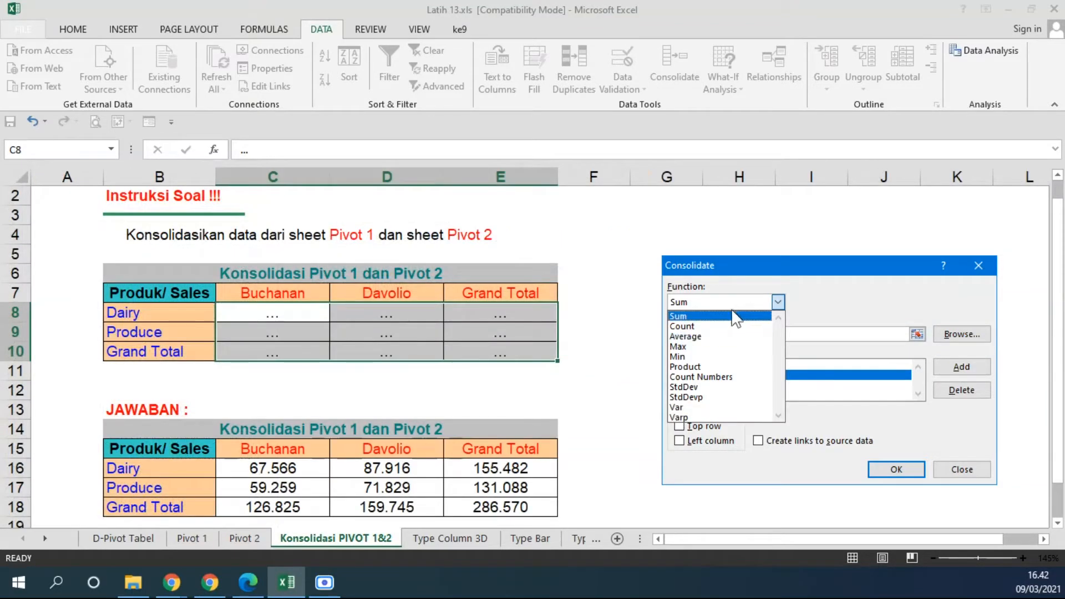
click(735, 316)
click(779, 302)
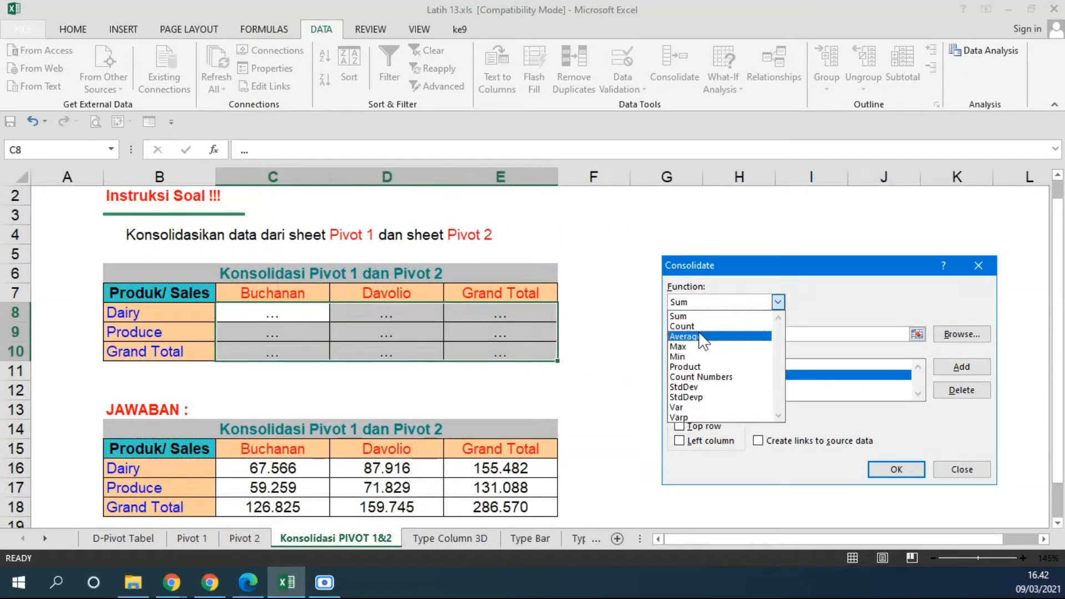
click(731, 317)
click(910, 470)
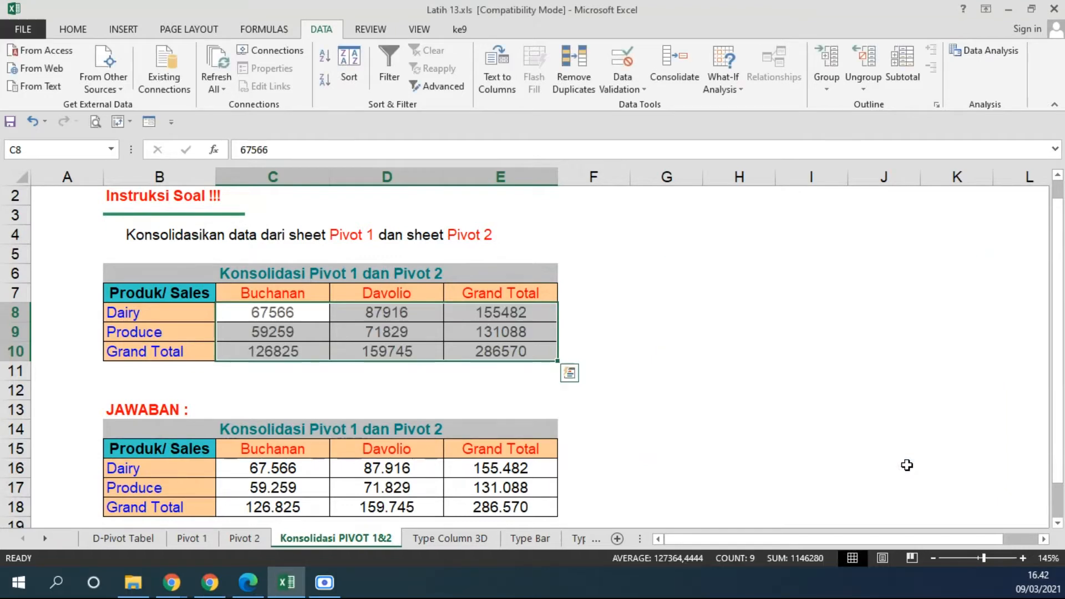
click(795, 384)
Format the consolidated values in C8:E10 with comma style thousands separators and no decimal places
drag(256, 309, 533, 351)
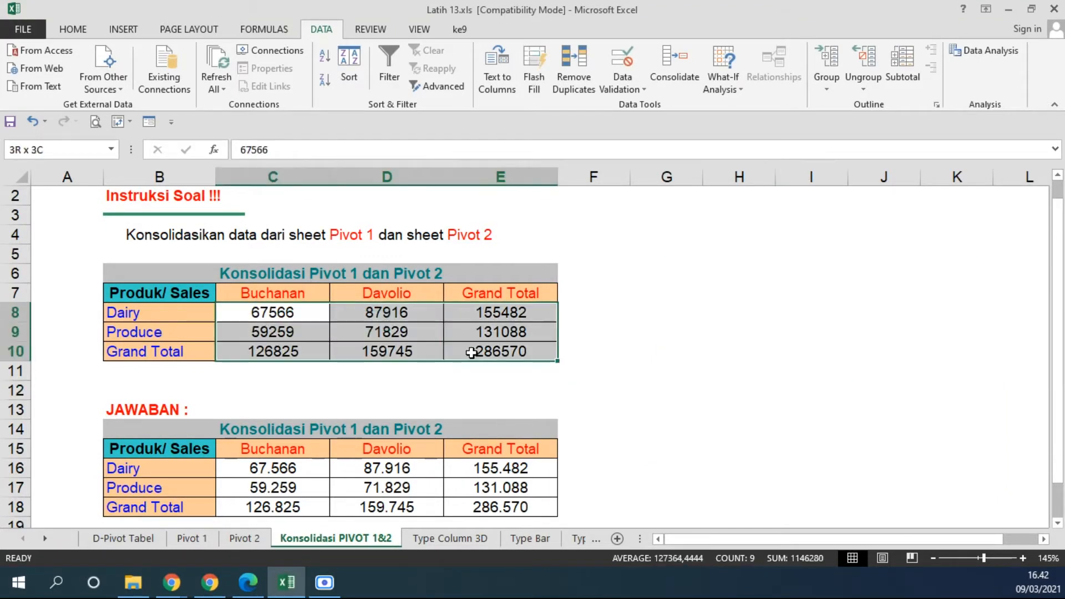
click(66, 26)
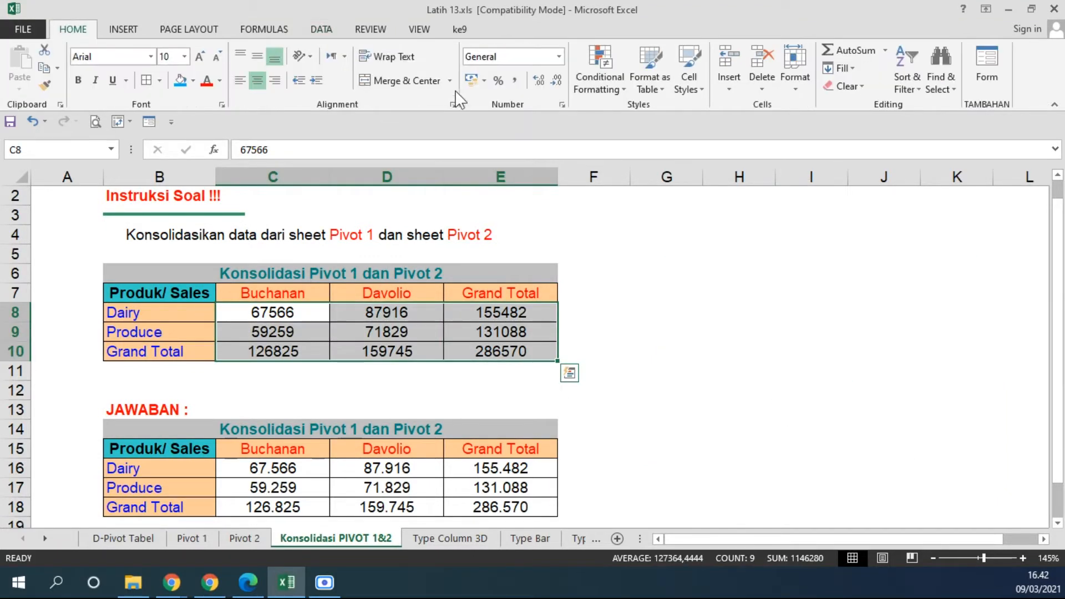
click(516, 79)
click(553, 77)
click(552, 77)
click(732, 272)
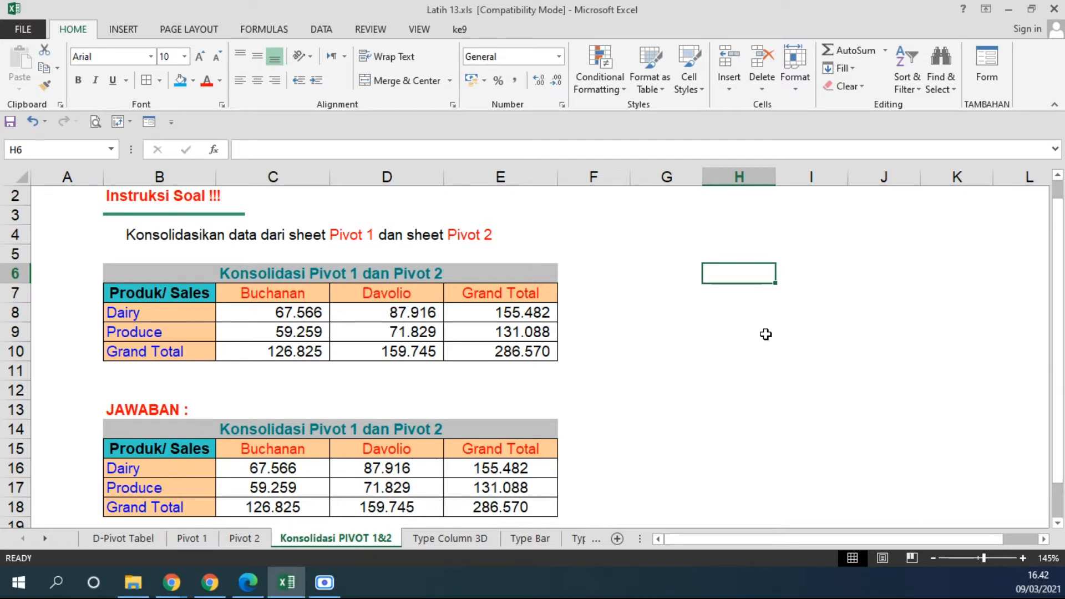
click(189, 538)
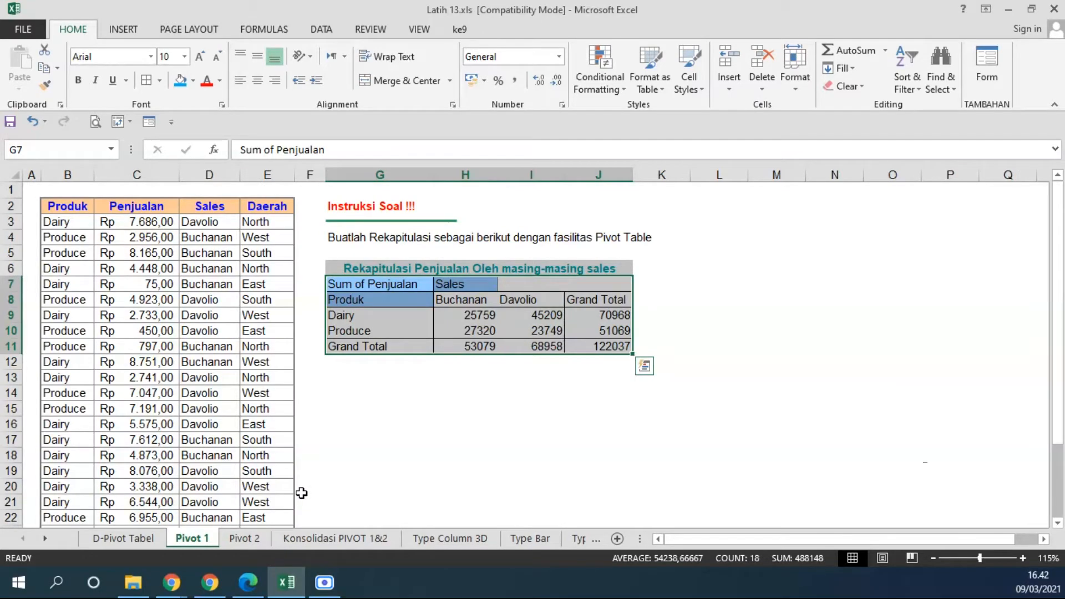
click(249, 539)
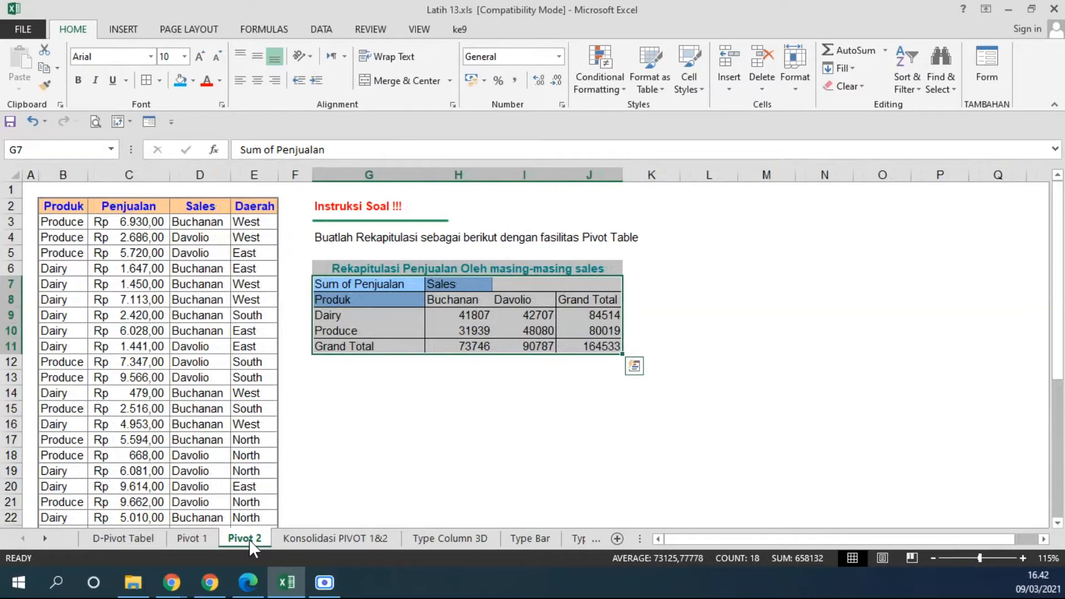
click(309, 541)
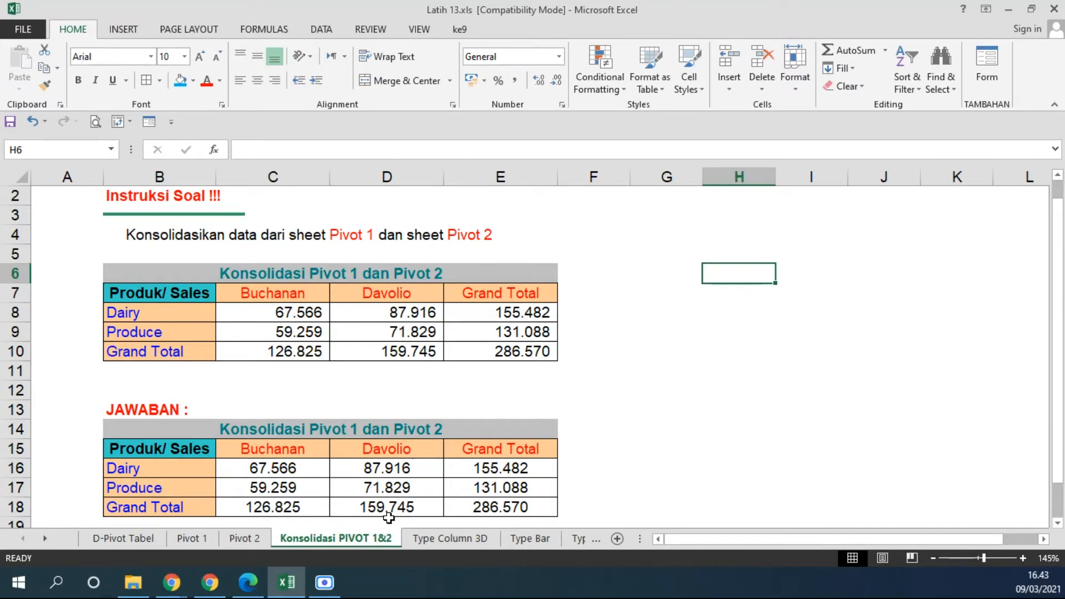
Delete the large Grafik Hasil Penjualan Lumpia chart covering the data on the Type Column 3D sheet
click(447, 539)
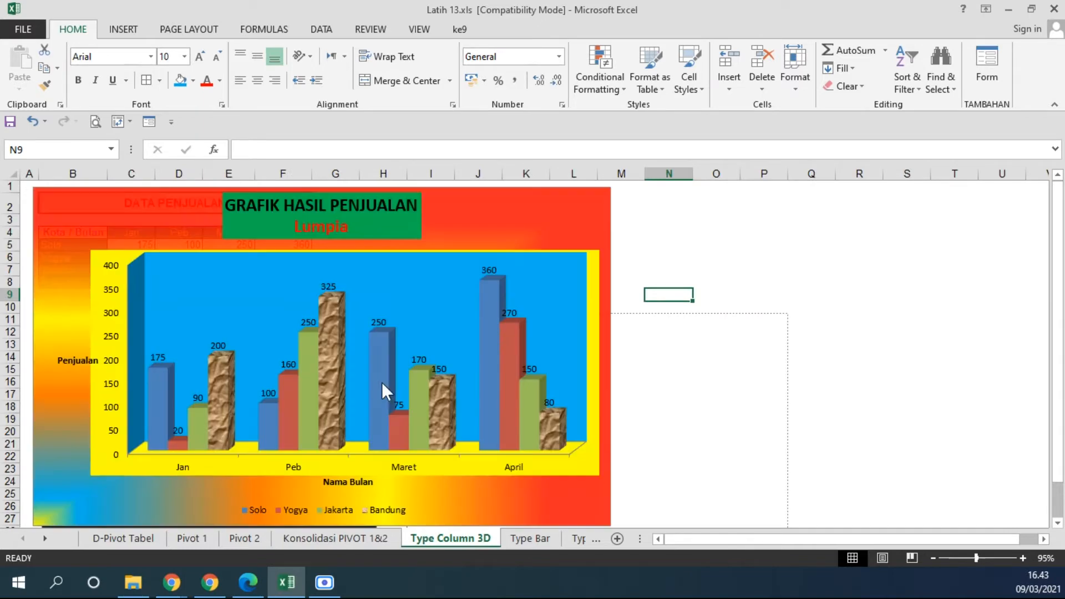
click(563, 219)
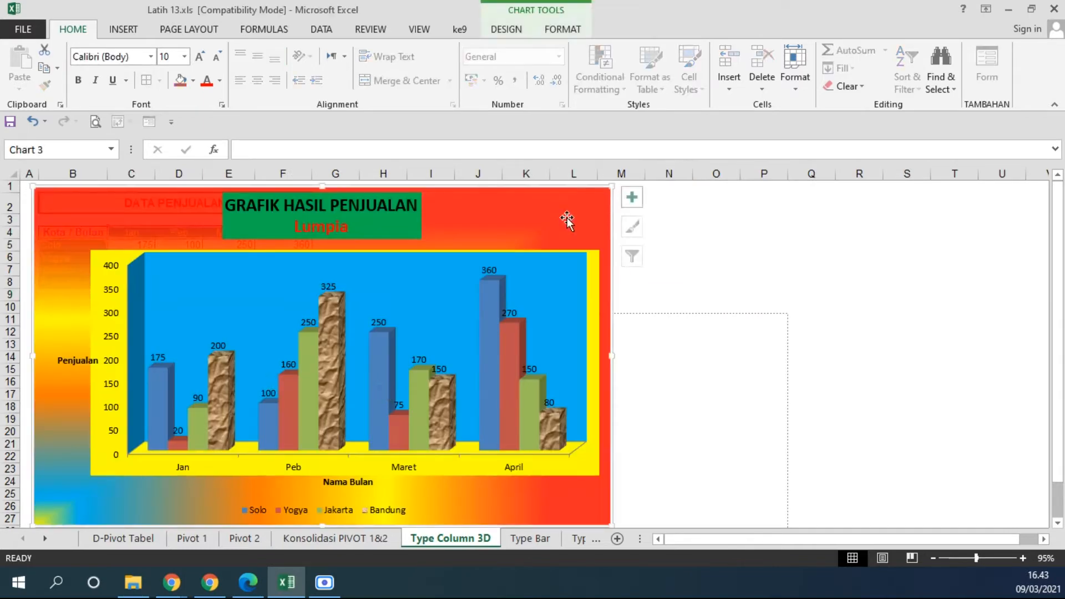
key(Delete)
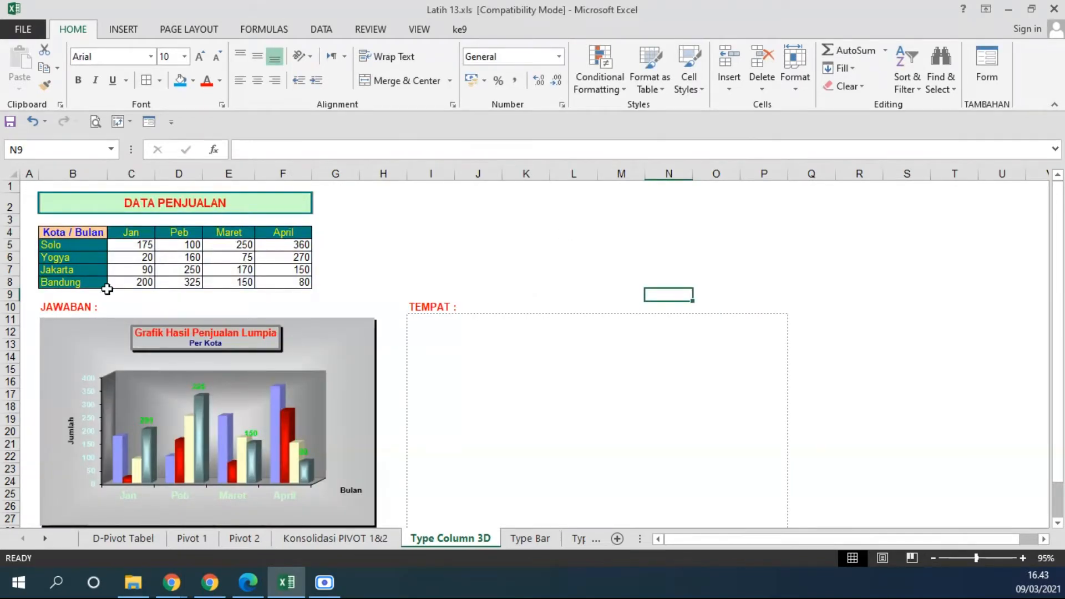
Examine the month headings Jan to April and the city names in the DATA PENJUALAN table
scroll(108, 281, up, 2)
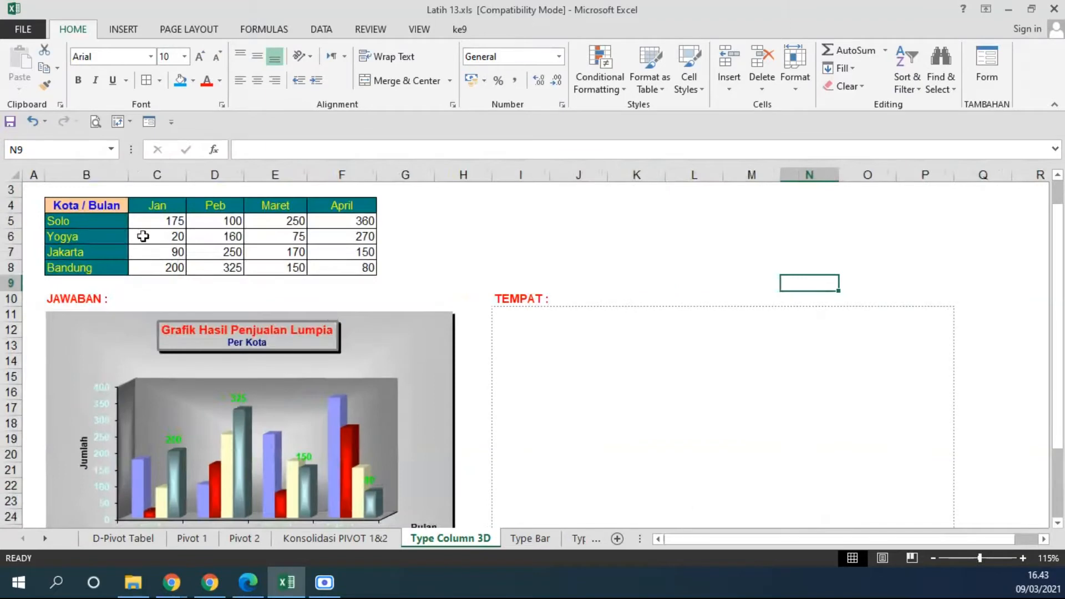
scroll(147, 233, up, 2)
drag(821, 539, 774, 538)
scroll(465, 291, up, 2)
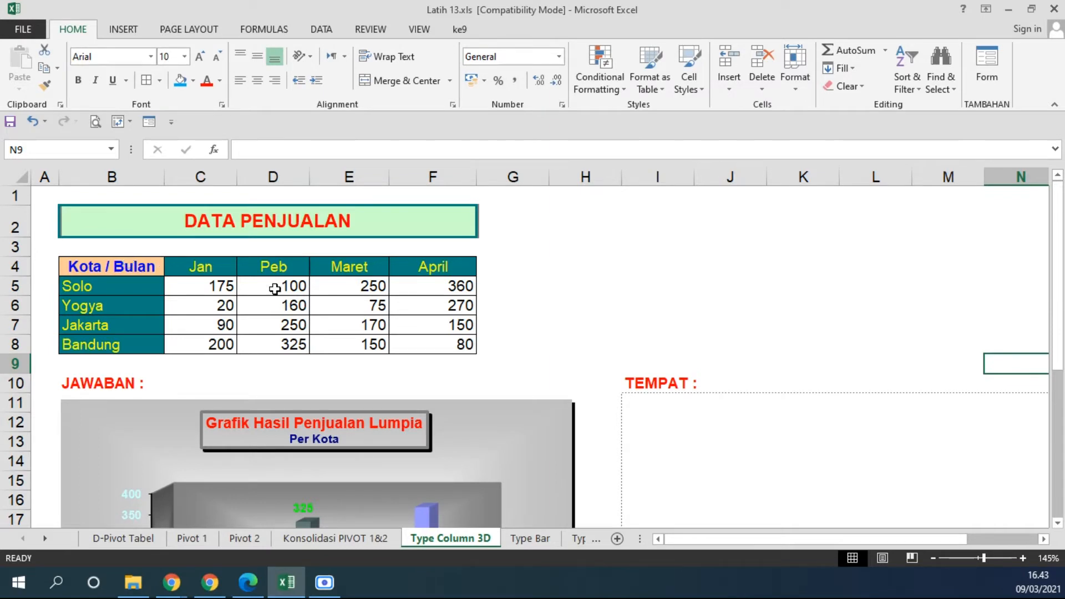
drag(228, 266, 433, 266)
drag(133, 286, 124, 345)
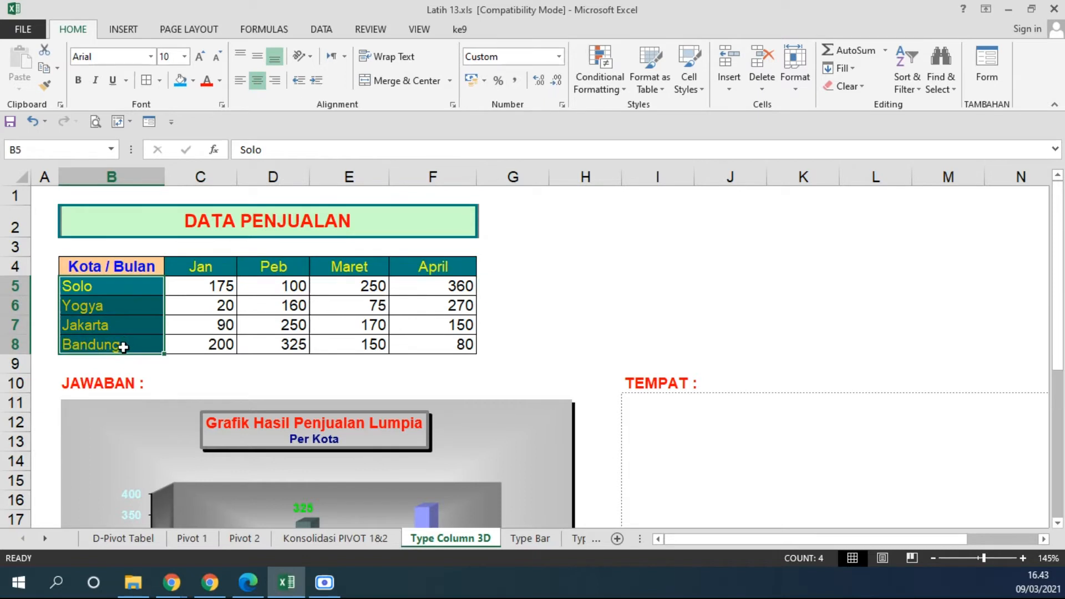
Copy range I38:K40 of the Rata - rata Penjualan recap, without the Grand Total row and column, on the D-Pivot Tabel sheet
drag(177, 266, 438, 266)
drag(142, 291, 139, 344)
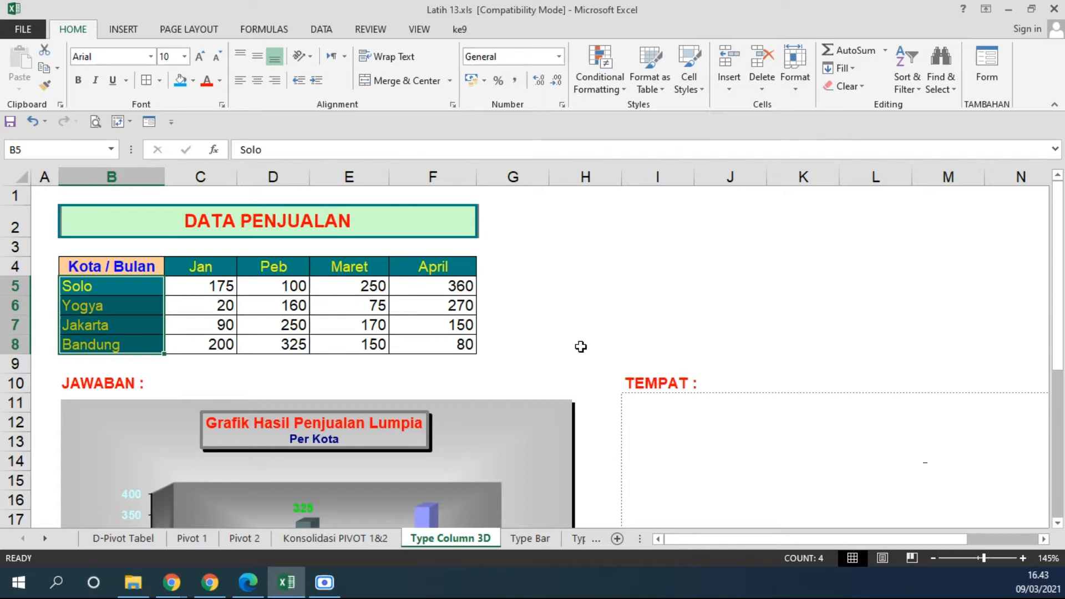
click(114, 538)
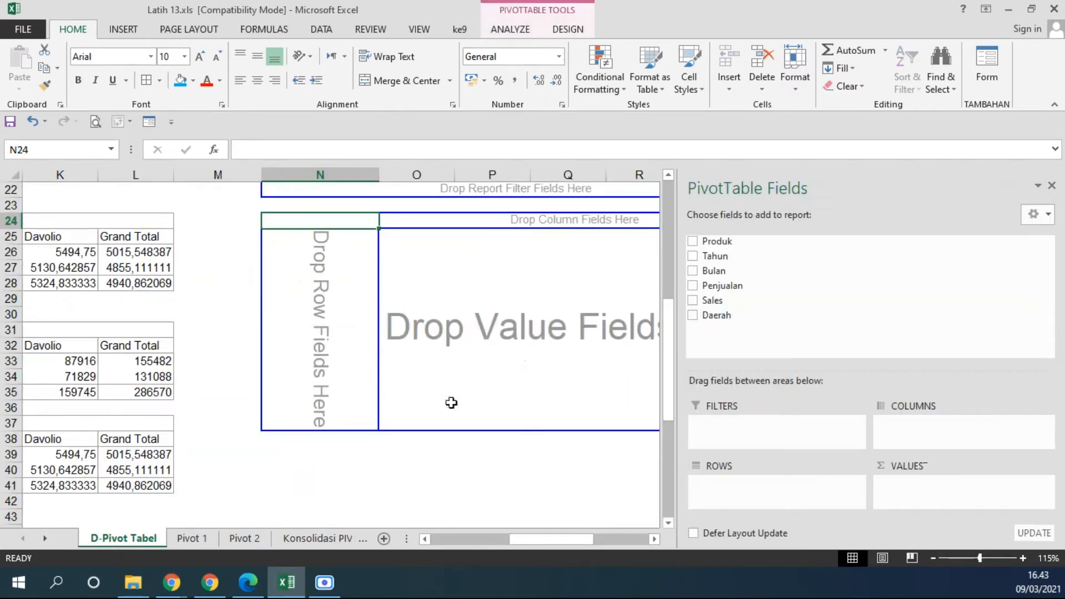
click(1052, 185)
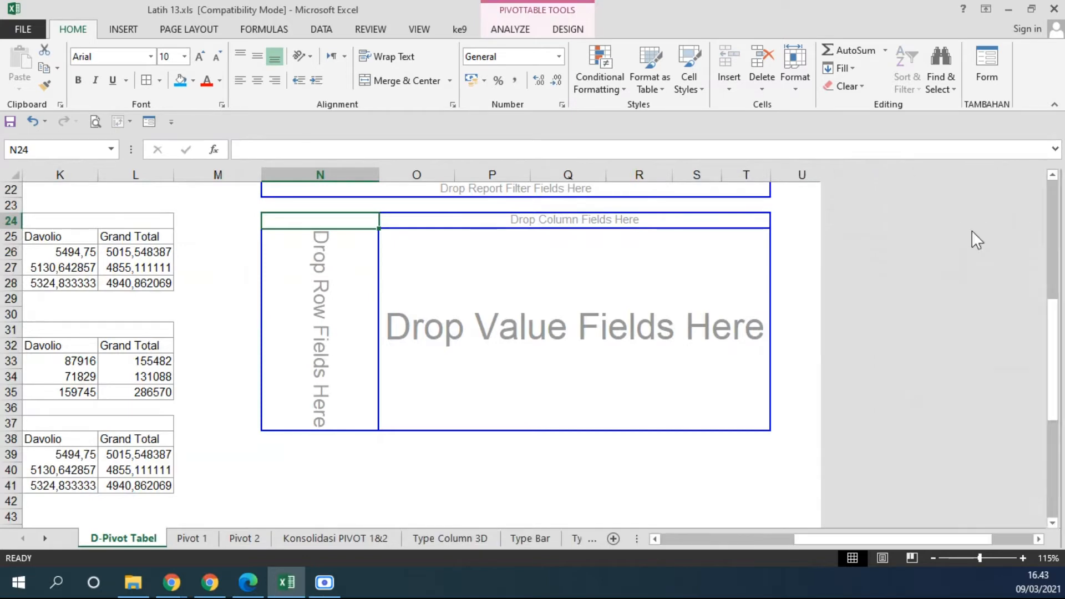
drag(832, 539, 737, 541)
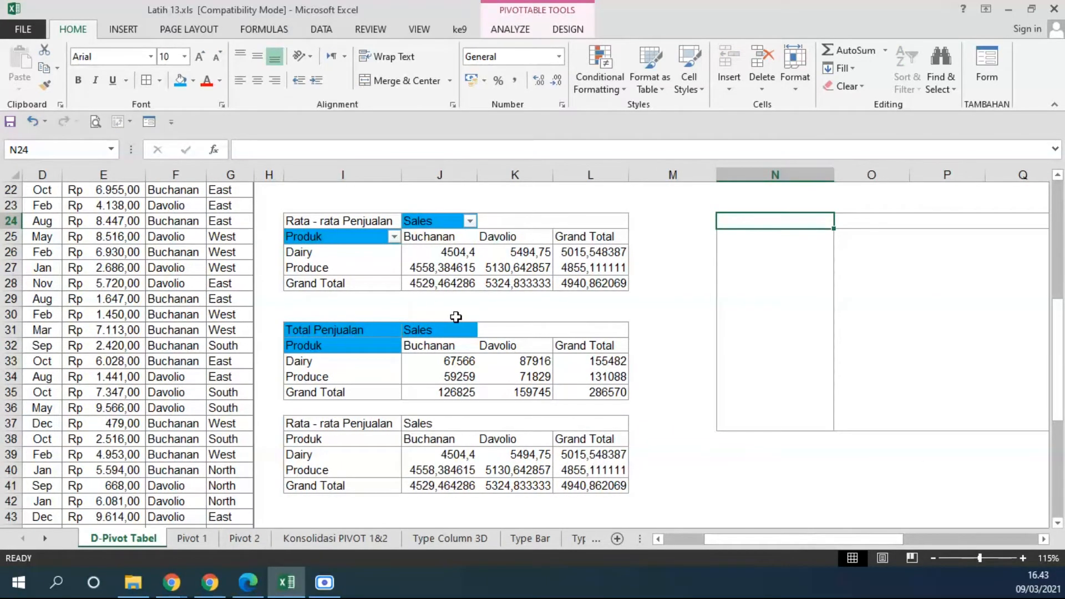
scroll(466, 458, down, 1)
drag(340, 399, 514, 424)
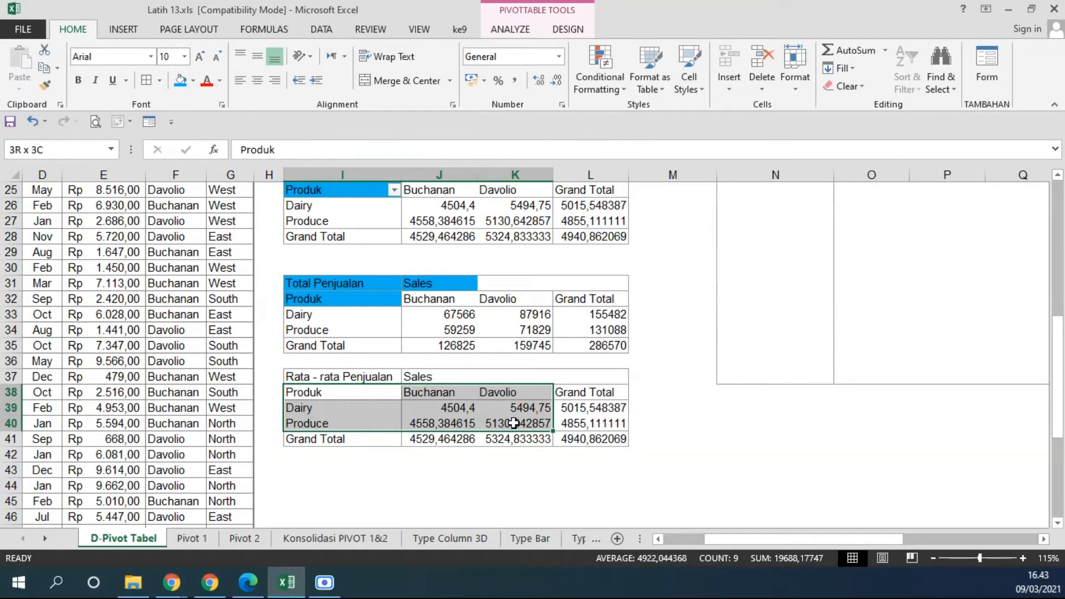
drag(514, 423, 514, 423)
key(ctrl+c)
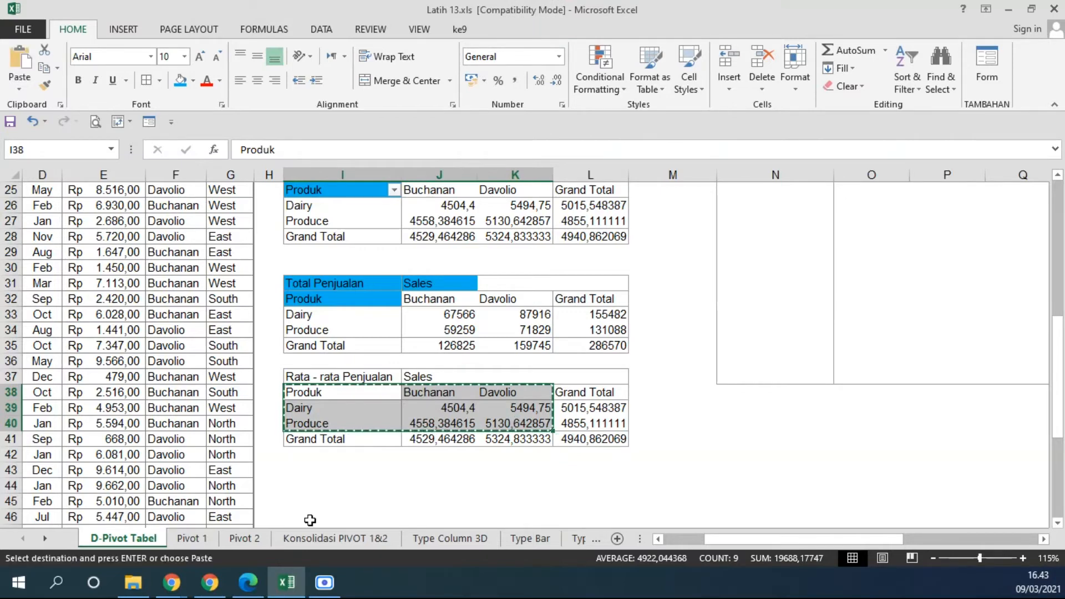
Paste the copied recap at I4 on the Type Column 3D sheet and add borders around its cells
click(419, 537)
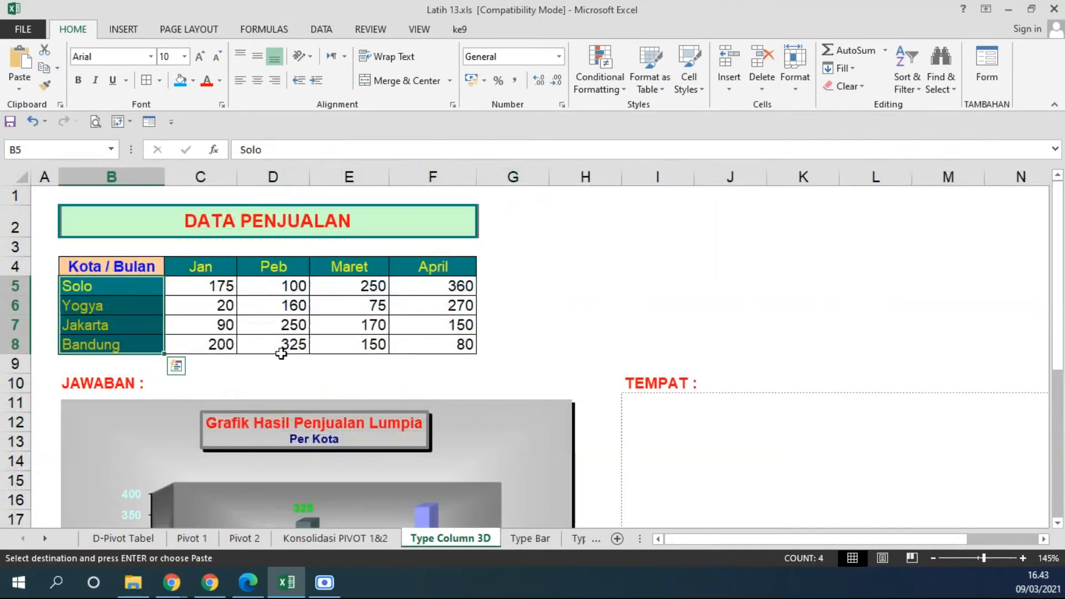
click(655, 261)
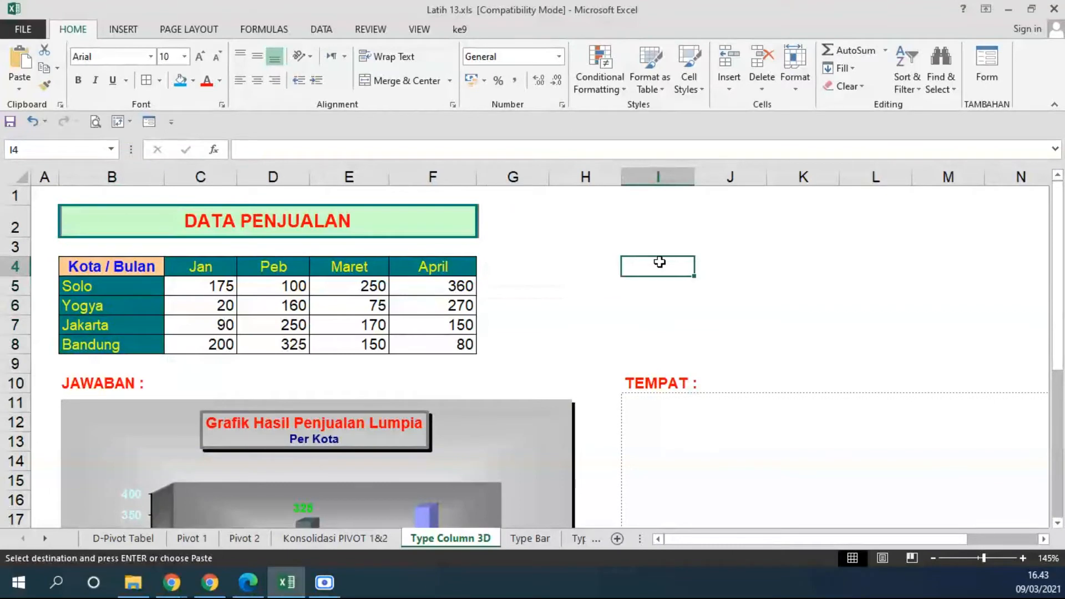
key(ctrl+v)
drag(670, 267, 784, 305)
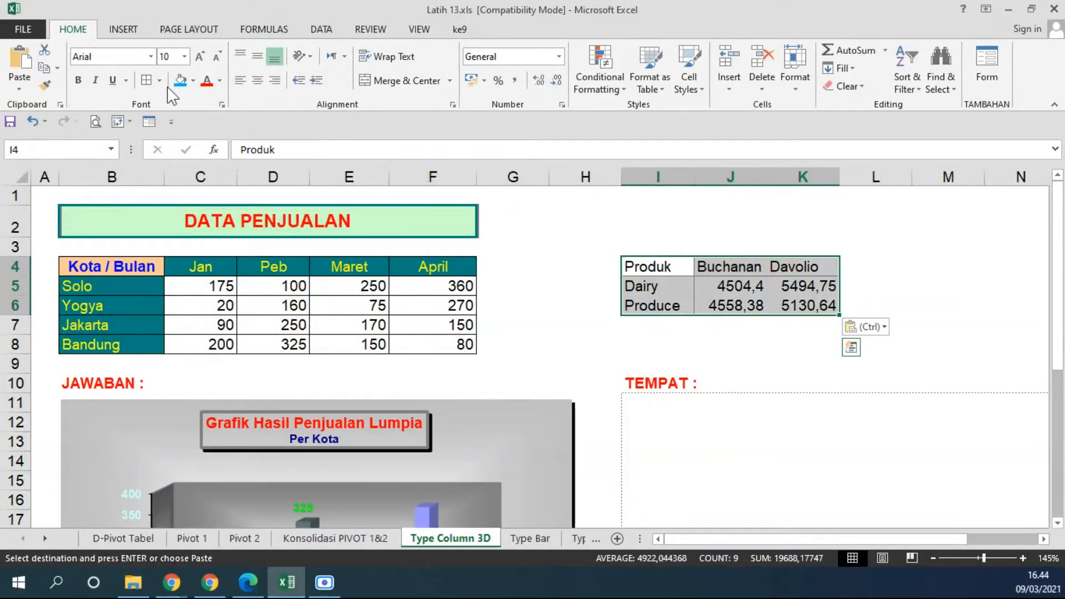
click(146, 82)
click(724, 362)
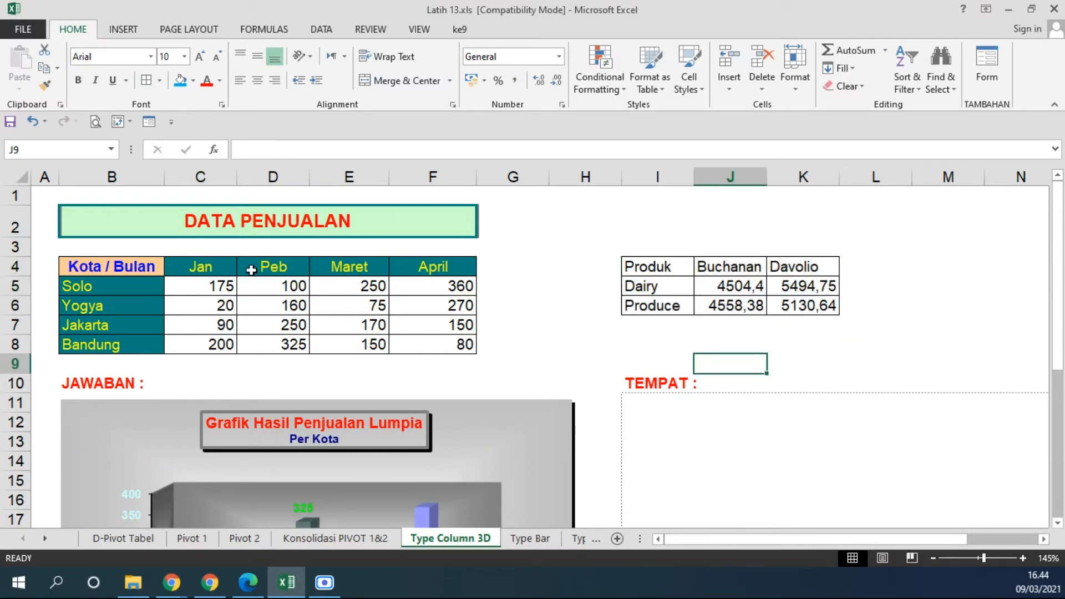
Fill the two sales name headings in J4:K4 with the standard light green color
drag(206, 266, 348, 268)
key(ctrl+v)
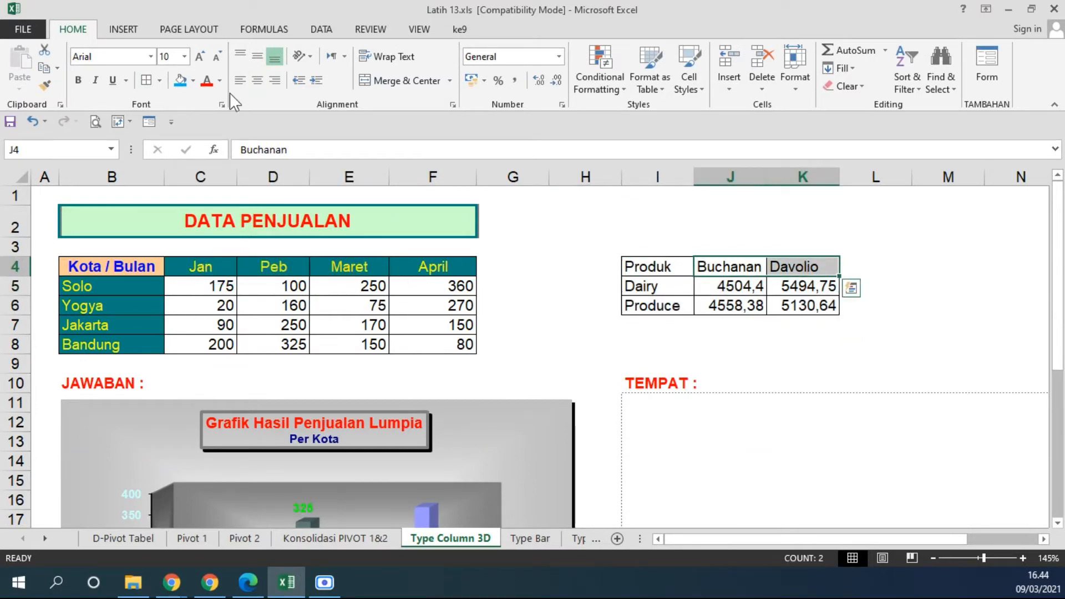
click(193, 80)
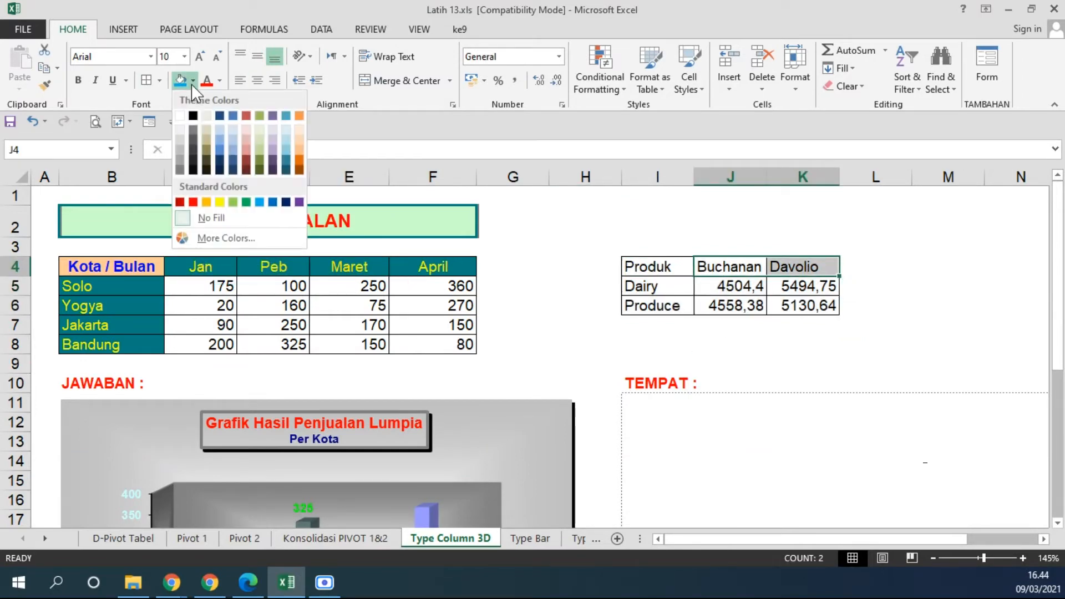
click(244, 203)
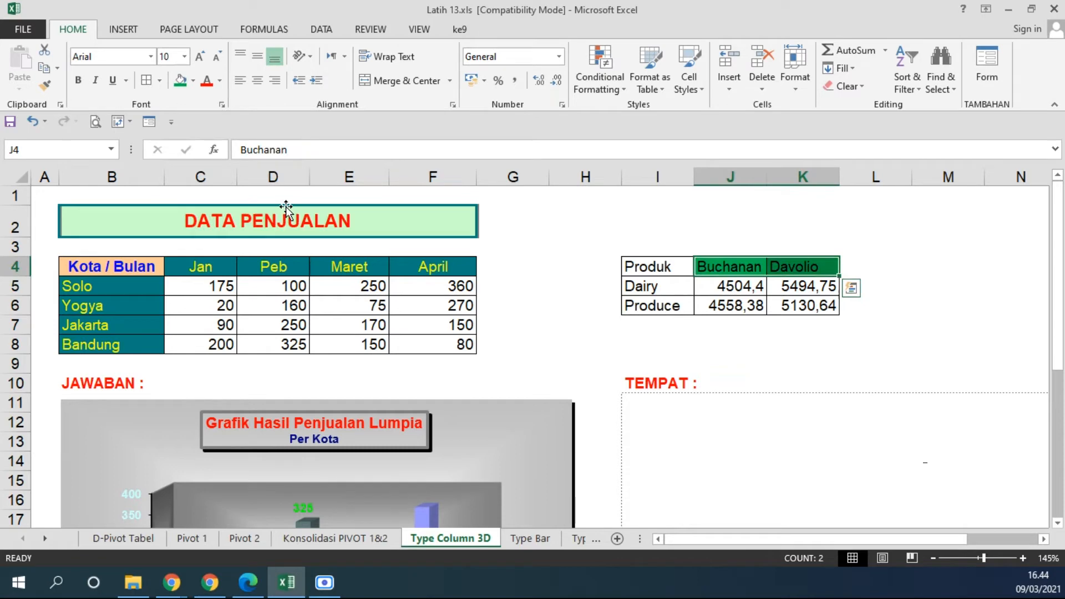
click(192, 82)
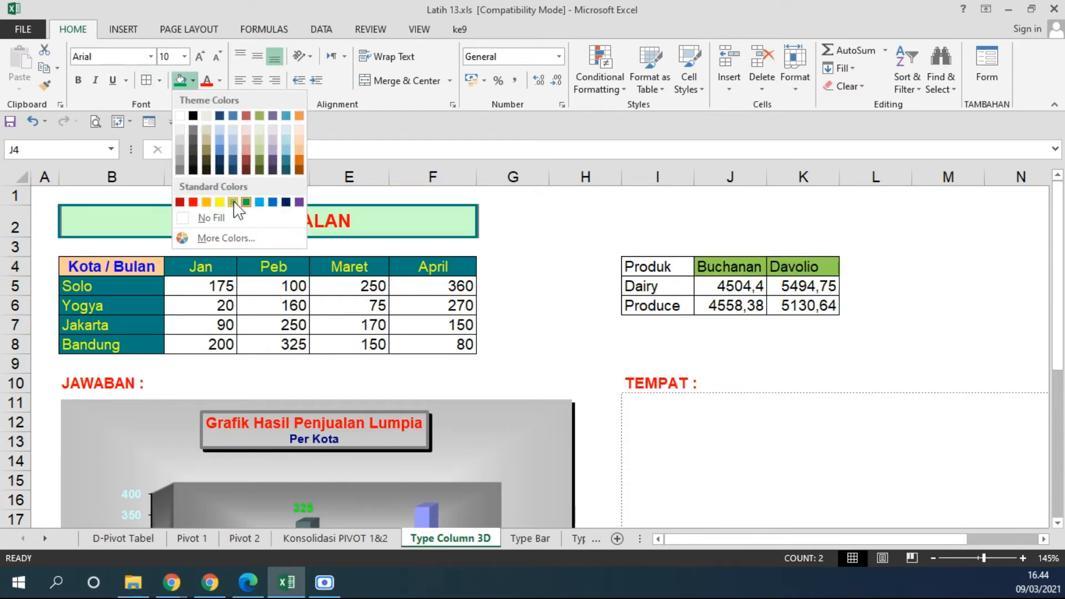
click(234, 203)
Fill the product labels Dairy and Produce in I5:I6 with yellow
drag(720, 266, 809, 268)
drag(688, 281, 658, 304)
click(192, 80)
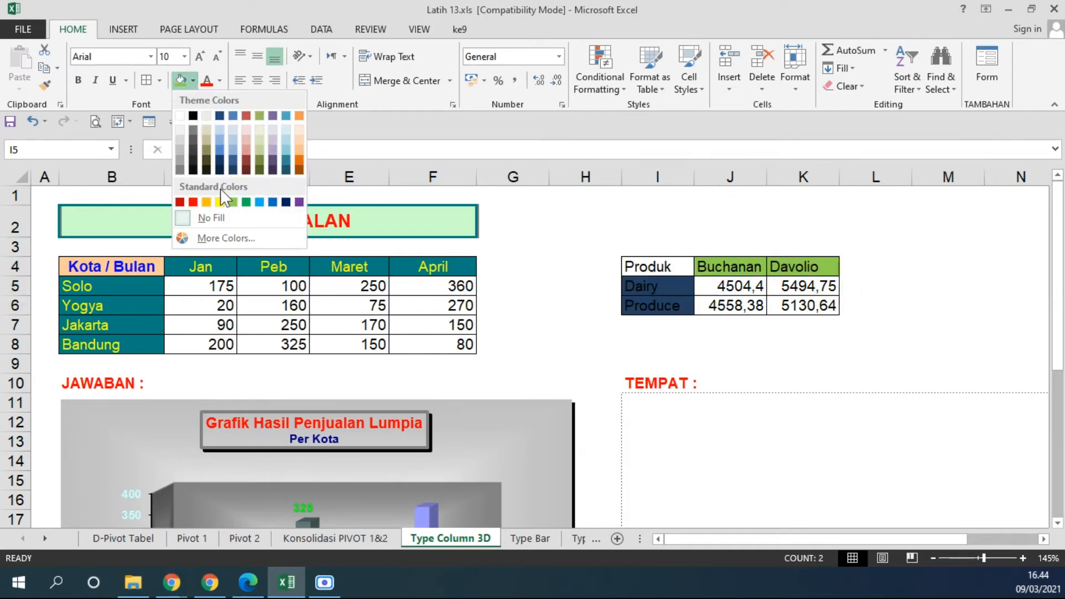
click(220, 202)
Compare the column headings, row labels and values of the DATA PENJUALAN table with those of the pasted Produk table
drag(200, 268, 438, 264)
drag(125, 284, 115, 348)
click(93, 267)
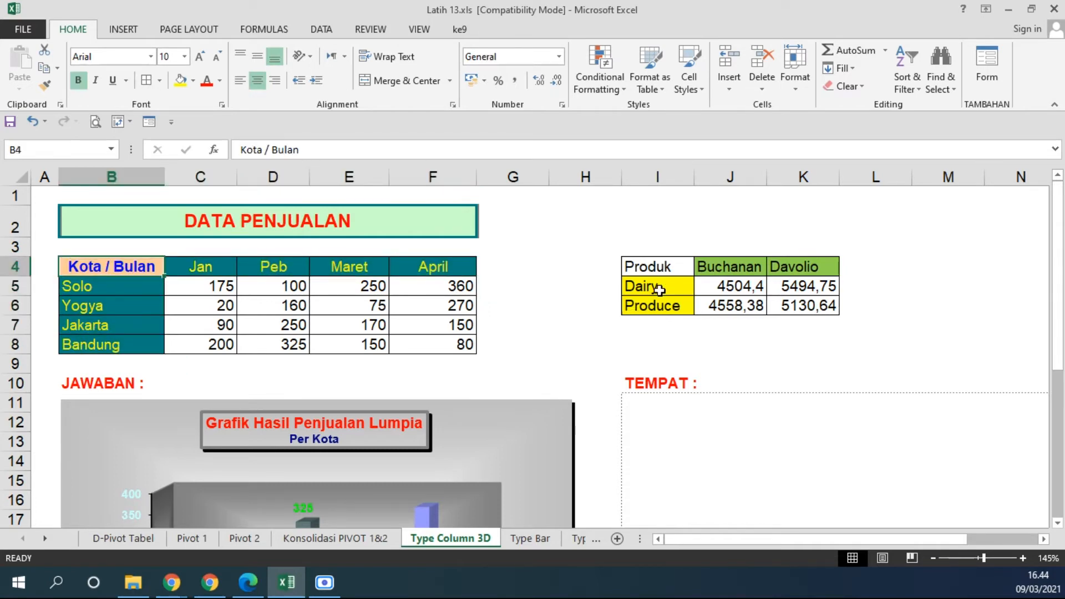
click(665, 272)
drag(728, 285, 799, 306)
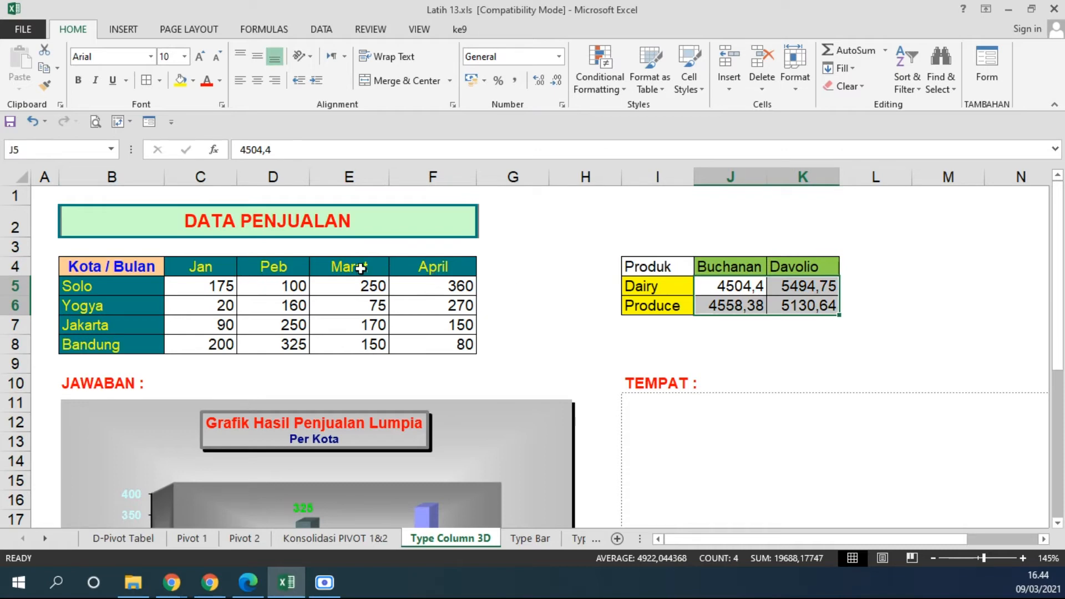
click(753, 267)
click(653, 288)
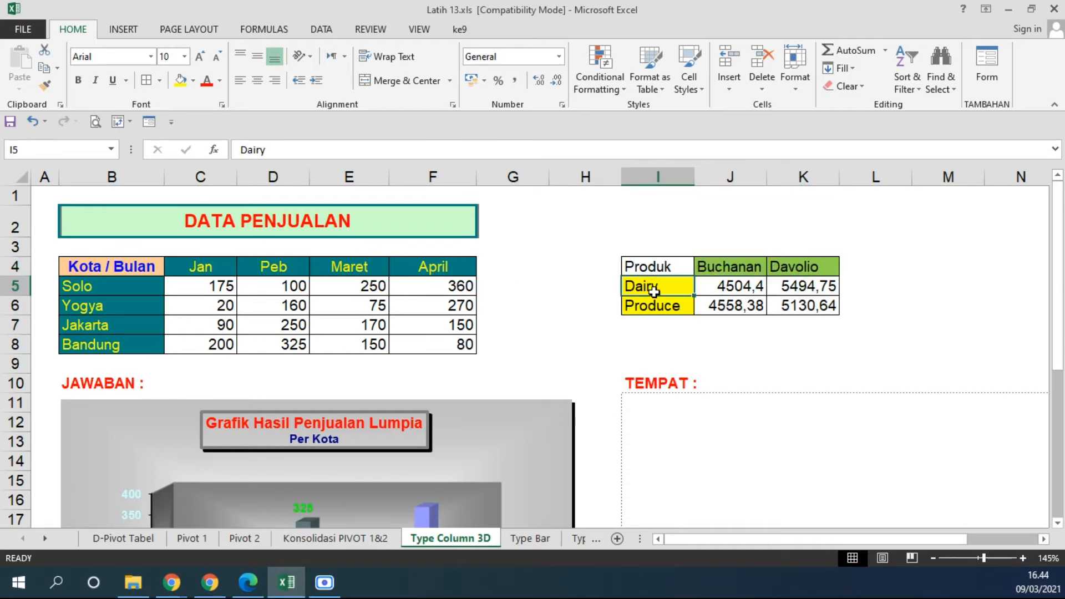
click(197, 286)
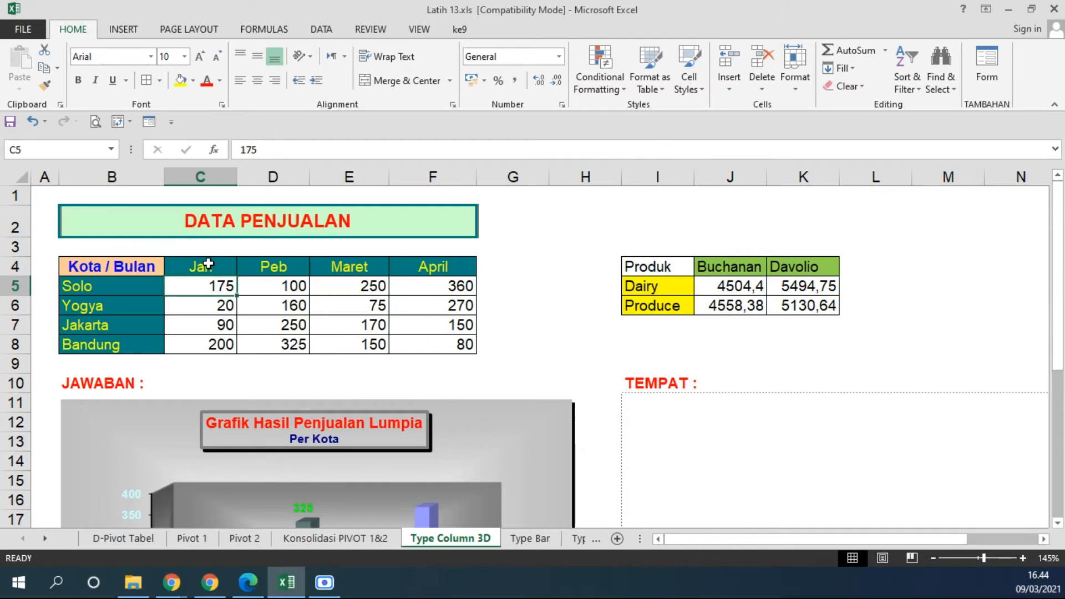
click(208, 264)
click(125, 285)
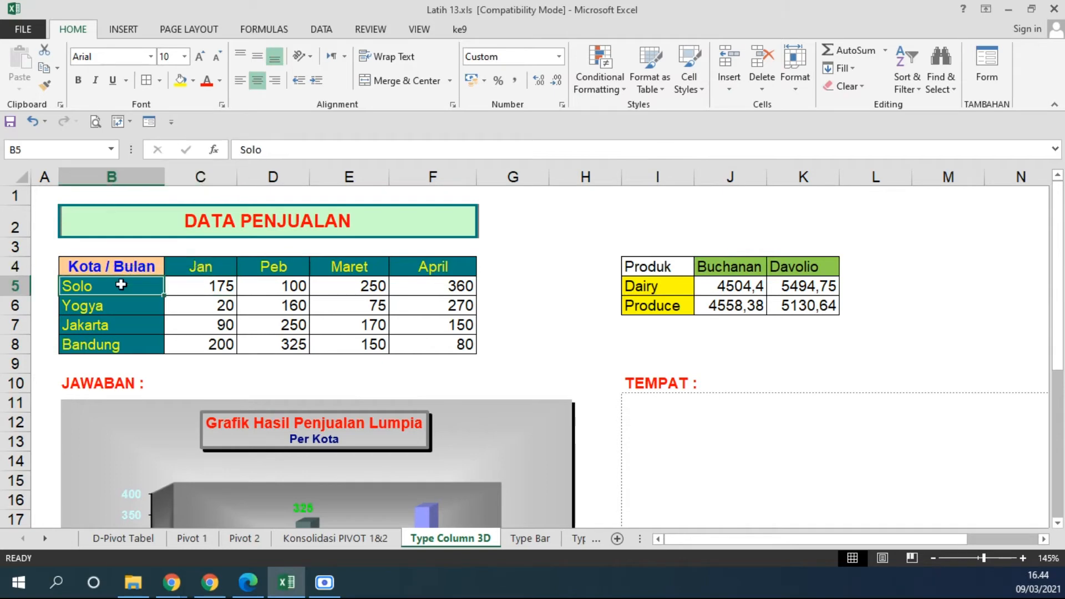
drag(124, 266, 433, 348)
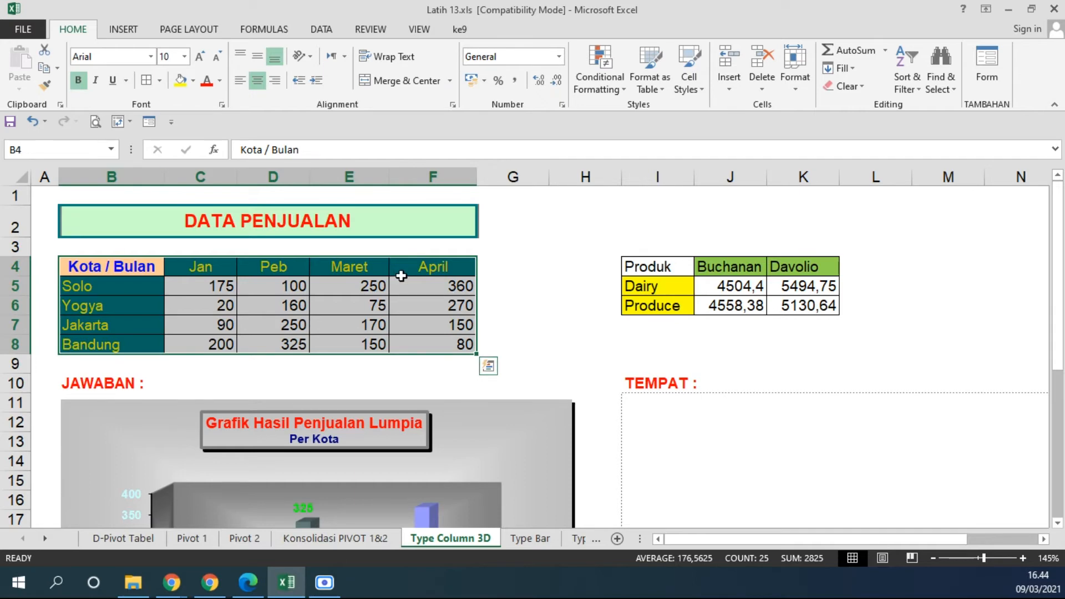
drag(630, 265, 784, 297)
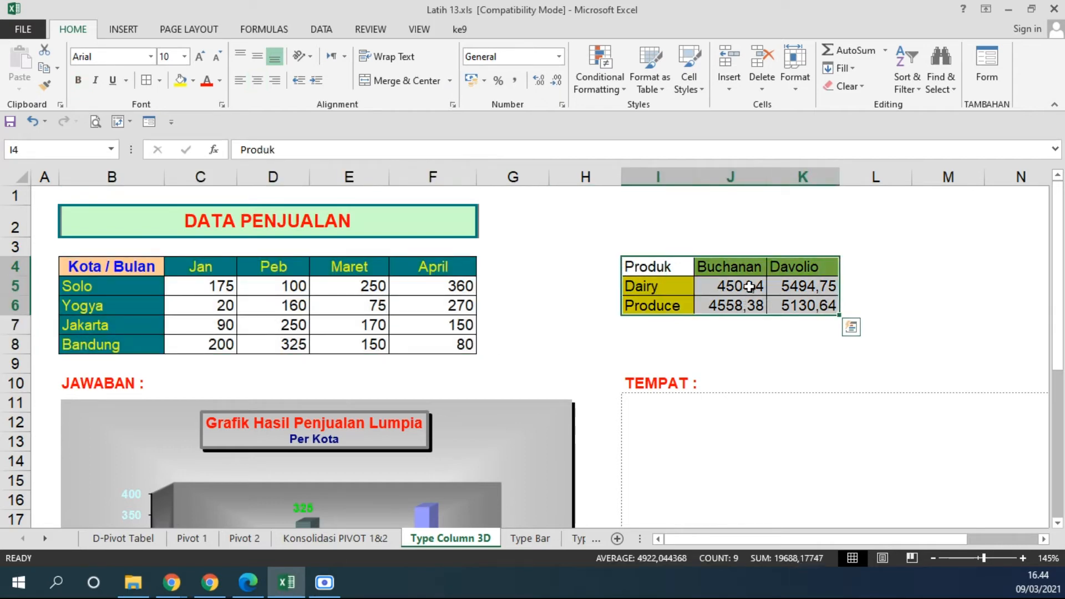
drag(124, 265, 432, 347)
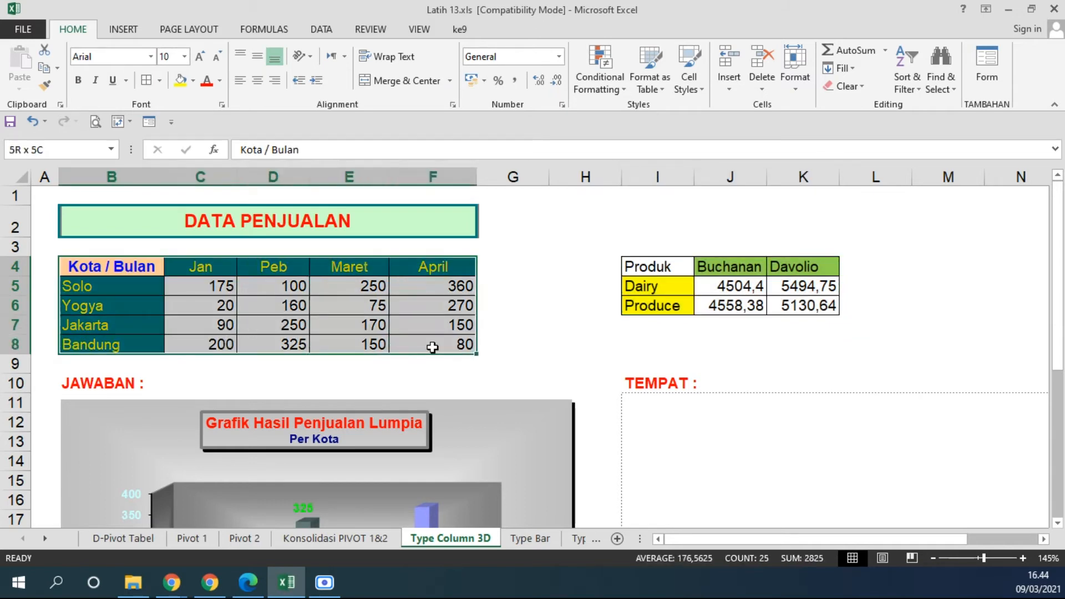
mouse_move(433, 348)
mouse_down()
mouse_move(444, 343)
mouse_move(196, 289)
mouse_move(145, 264)
mouse_move(207, 345)
mouse_move(425, 345)
mouse_up()
Examine the Grafik Hasil Penjualan Lumpia sample chart alongside its data, and review the instructions and recaps on the D-Pivot Tabel sheet
scroll(425, 345, down, 4)
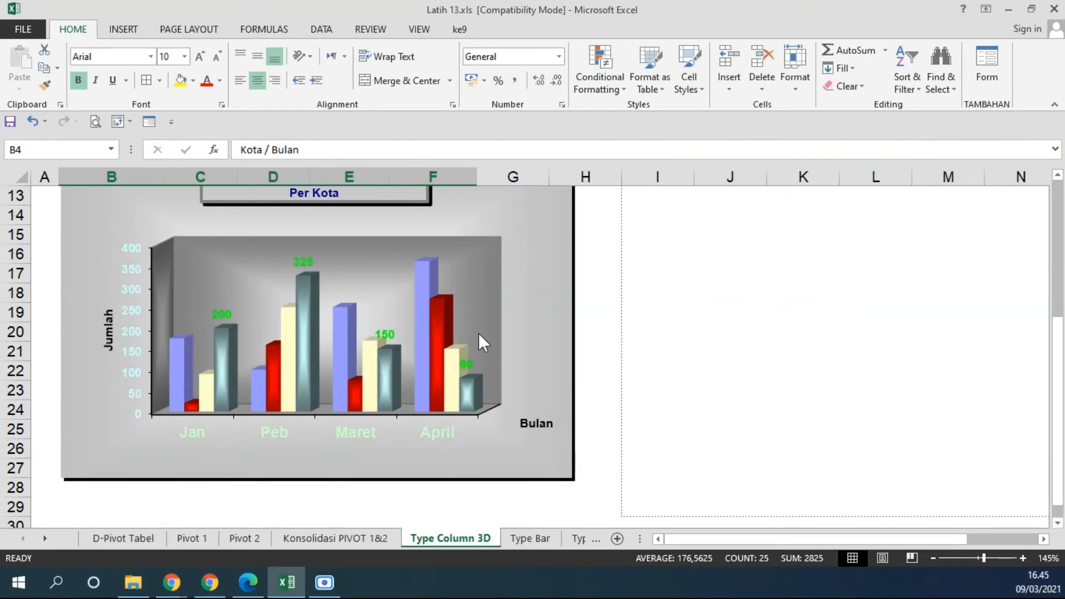
scroll(478, 333, up, 3)
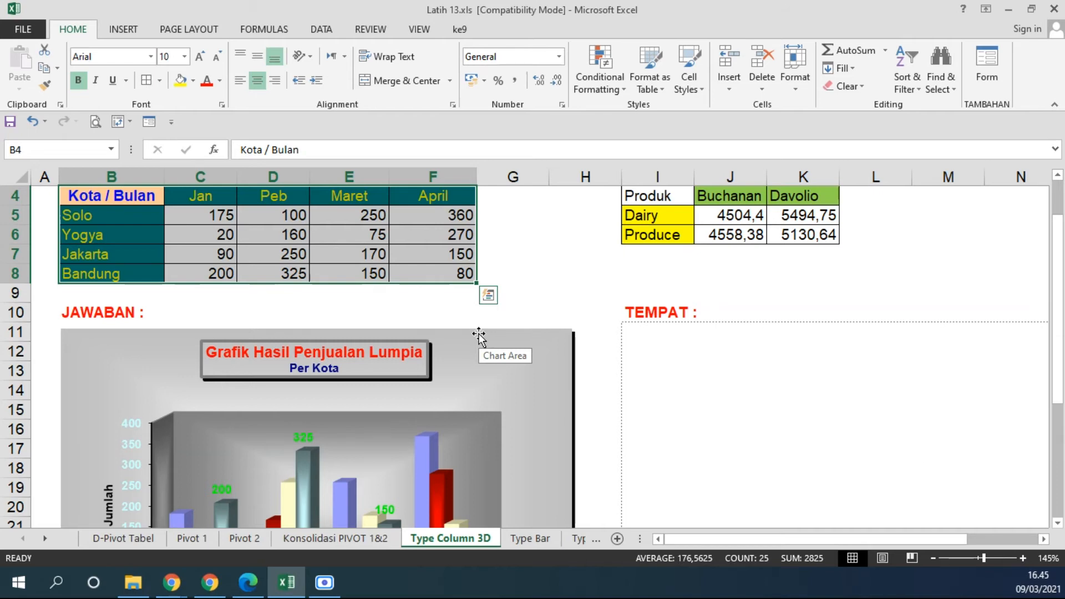
scroll(480, 335, down, 2)
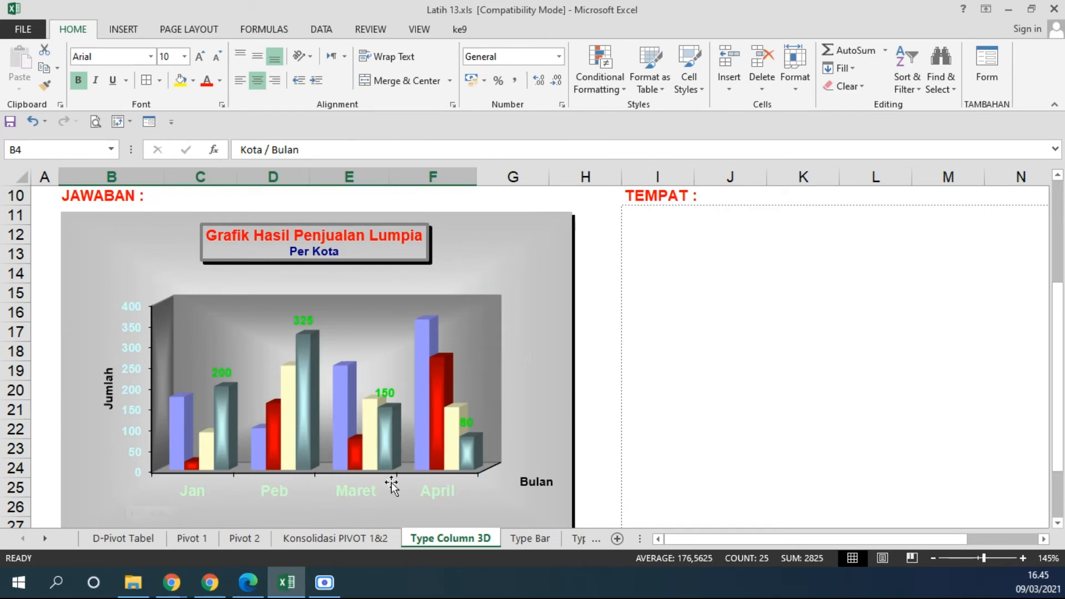
scroll(529, 353, up, 3)
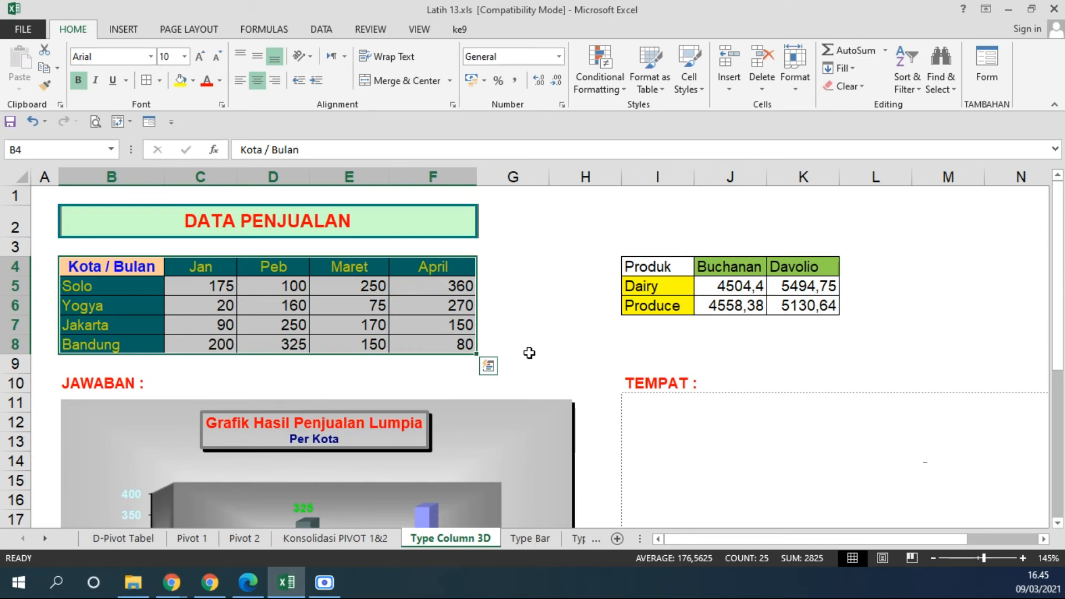
scroll(350, 367, down, 3)
scroll(480, 429, up, 3)
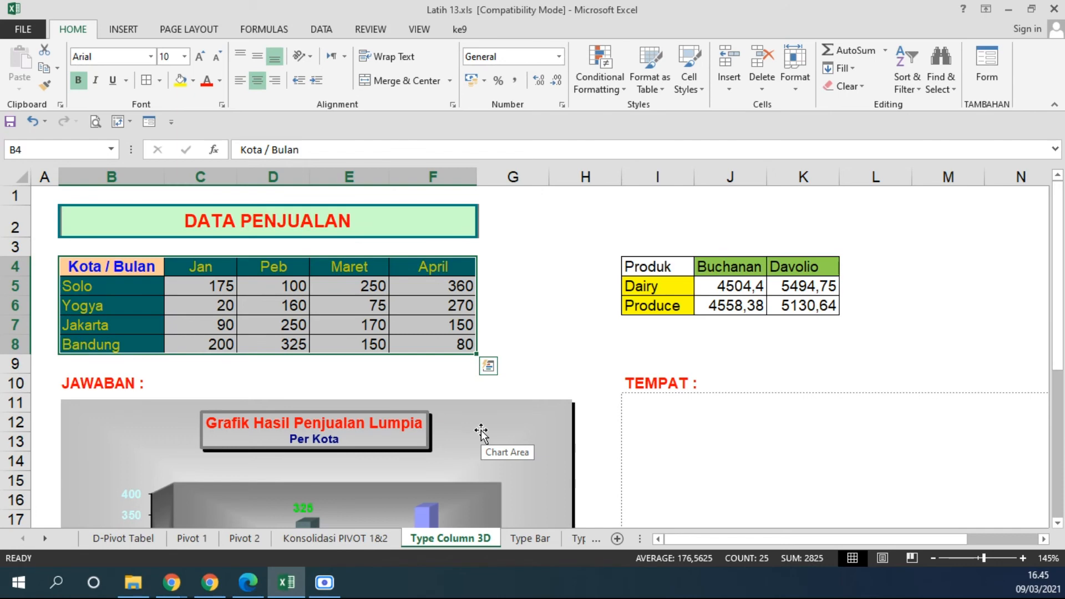
click(114, 538)
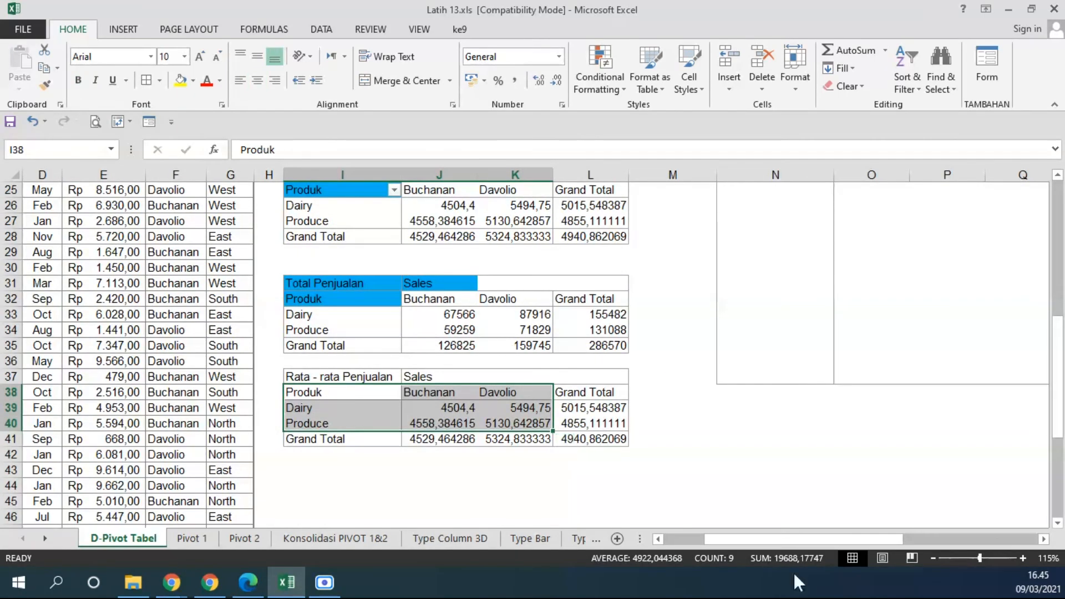
drag(799, 538, 758, 539)
scroll(214, 340, up, 8)
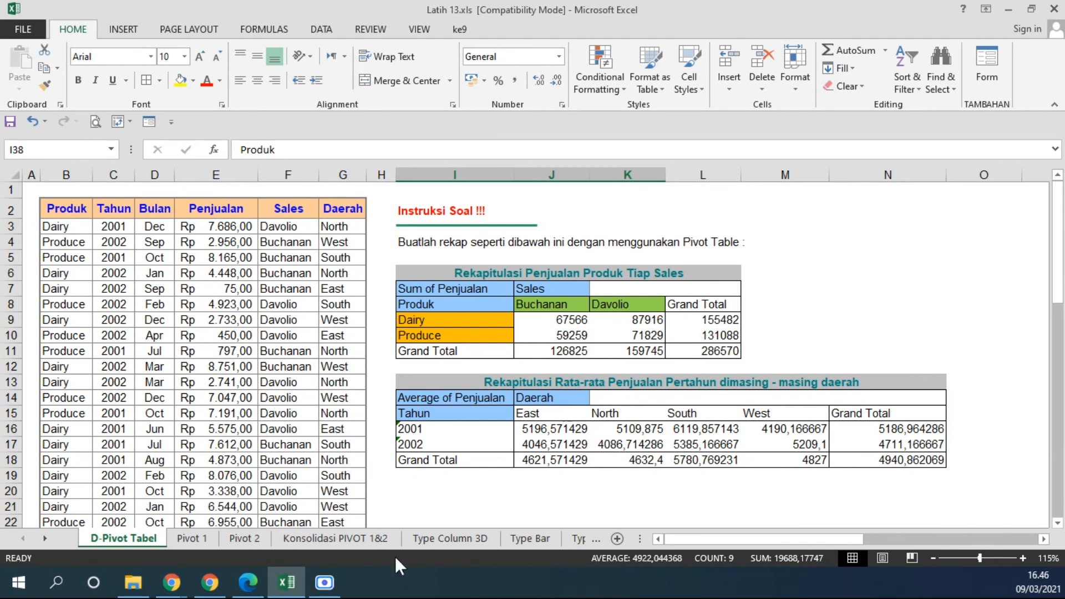
Examine the city names, month headings and each month's values on the Type Column 3D sheet, and the empty TEMPAT area
click(425, 538)
click(225, 286)
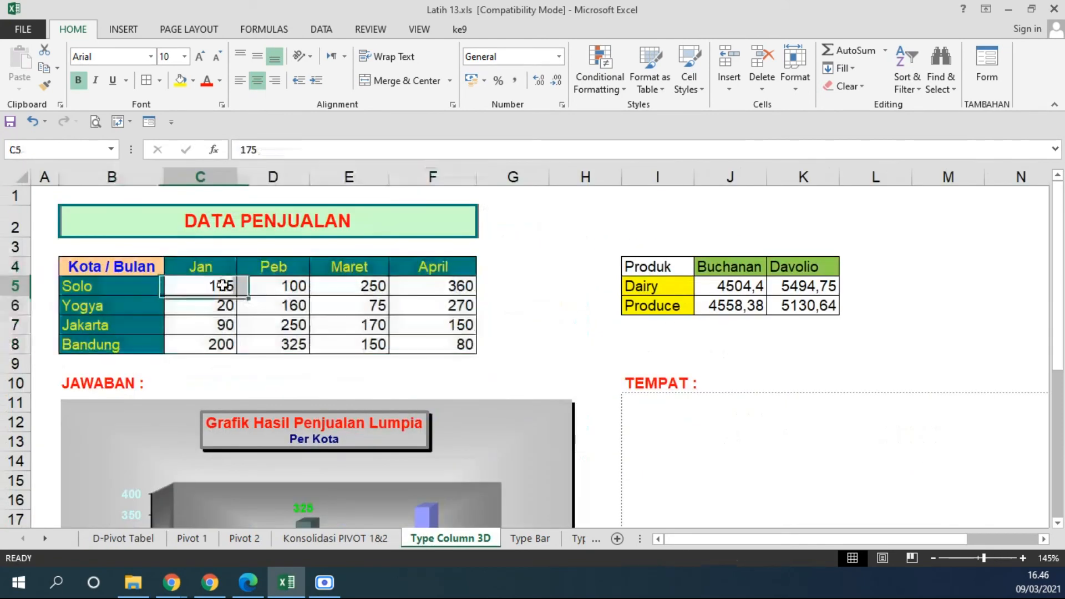
drag(143, 285, 144, 344)
drag(185, 285, 436, 350)
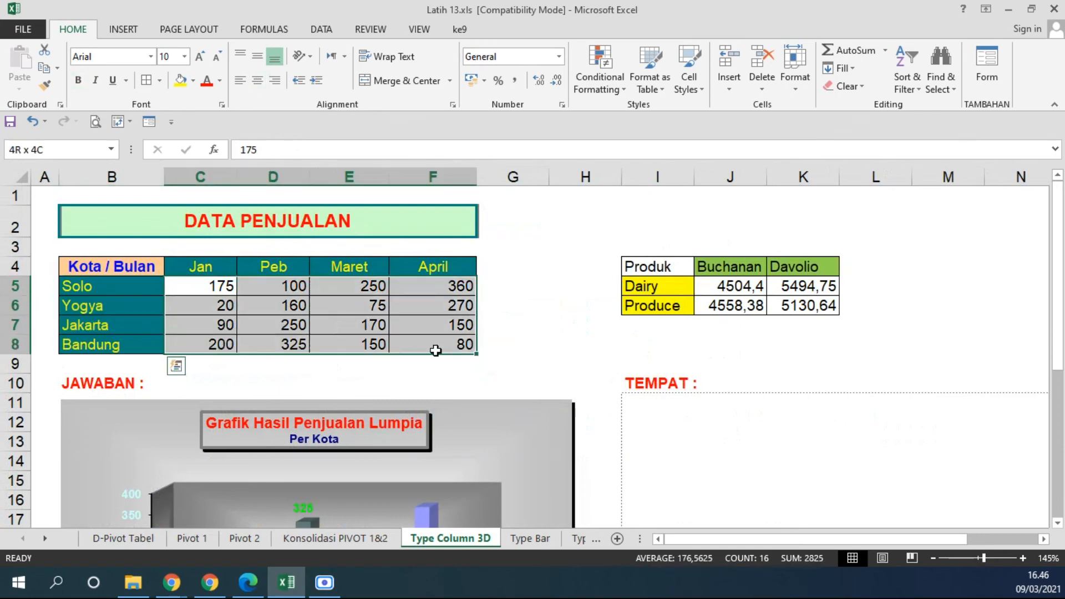
drag(201, 266, 432, 267)
drag(229, 285, 222, 344)
drag(278, 284, 279, 344)
drag(349, 285, 353, 344)
drag(431, 286, 432, 344)
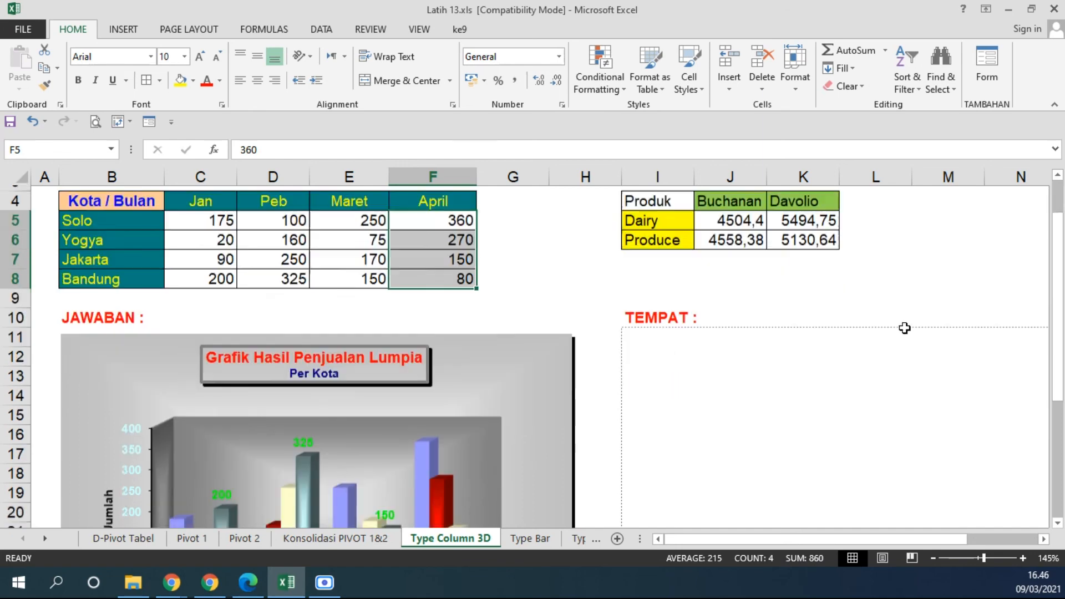
scroll(767, 348, down, 2)
scroll(766, 347, down, 2)
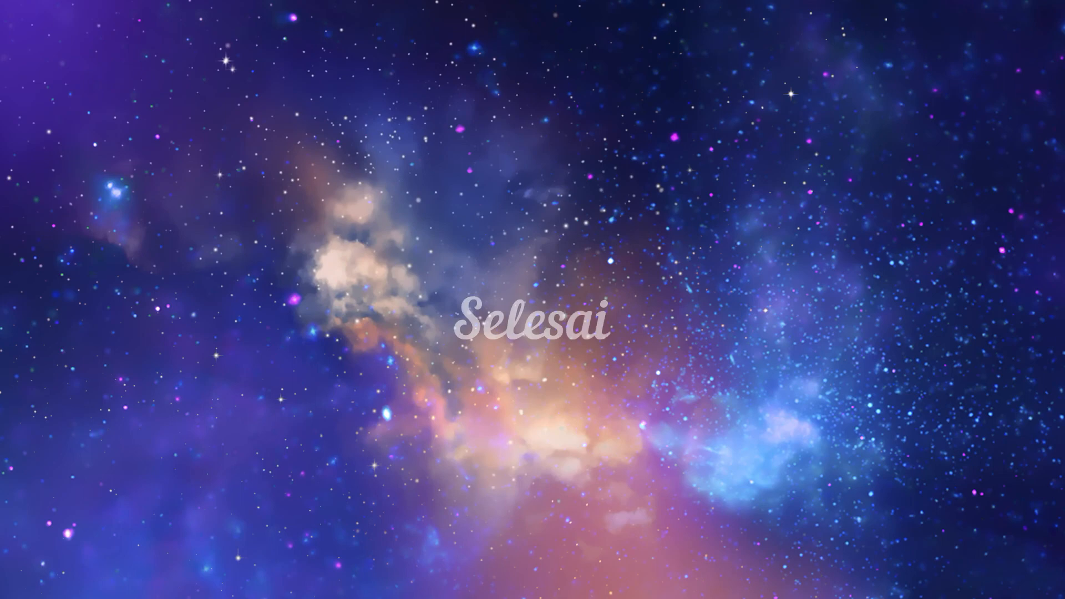